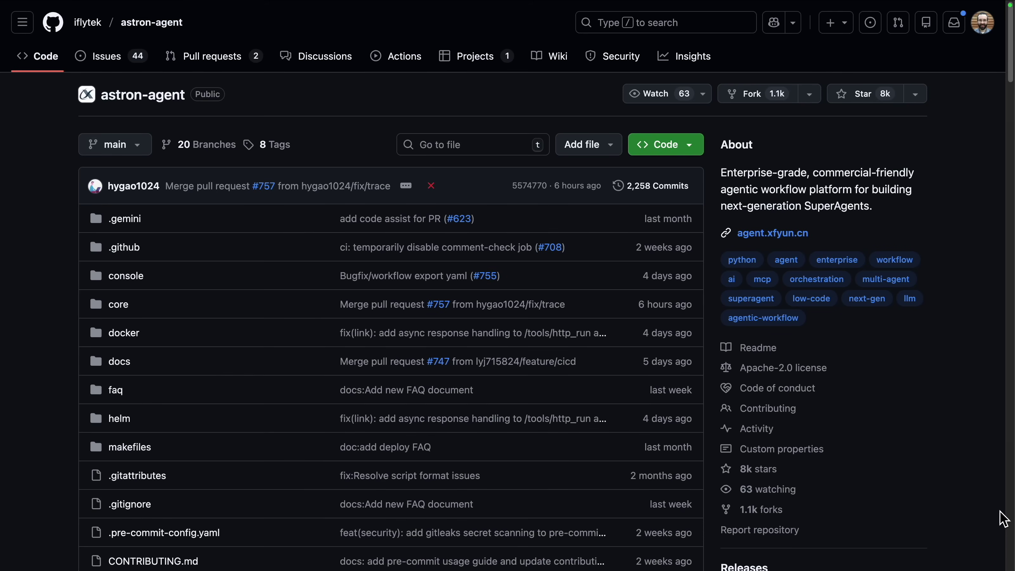
# Scroll through the iflytek/astron-agent repository page on GitHub
pyautogui.scroll(-15, 1004, 520)
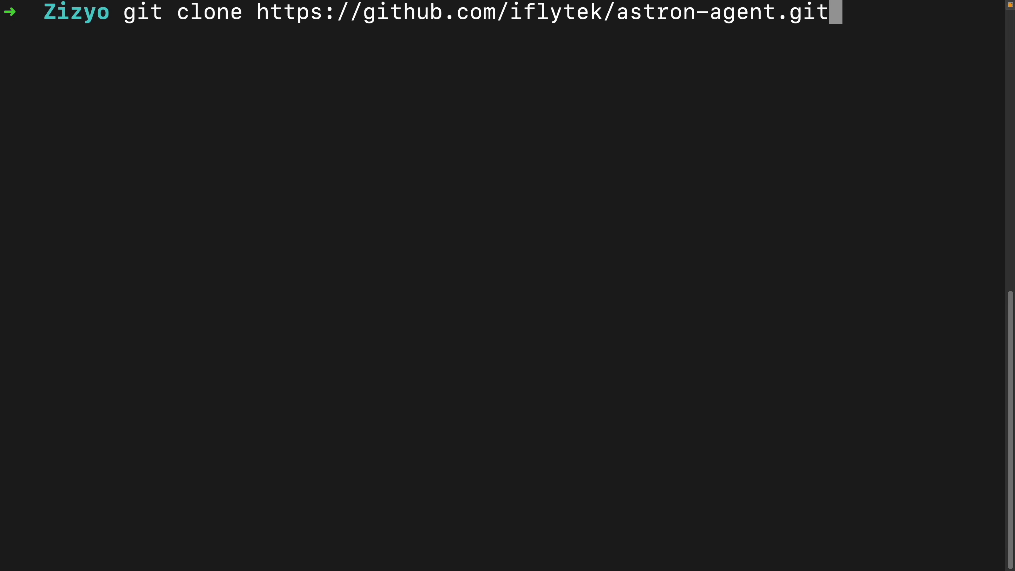
# Run git clone to download the iflytek/astron-agent repository
pyautogui.press('Return')
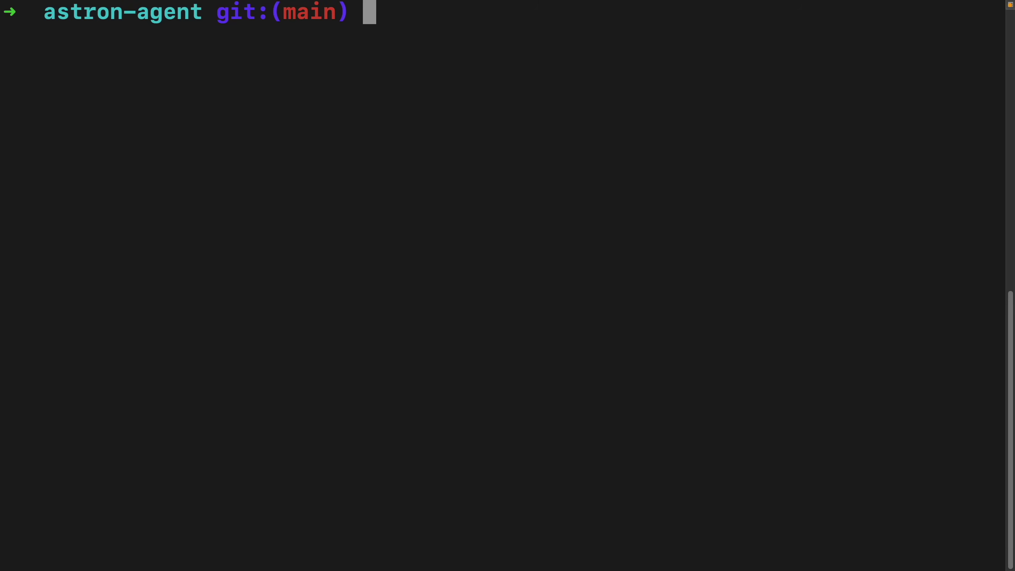
pyautogui.press('super+Tab')
# Move into docker/ragflow and make its shell scripts executable with chmod +x *.sh
pyautogui.click(471, 158)
pyautogui.write('cd docker/ragflow')
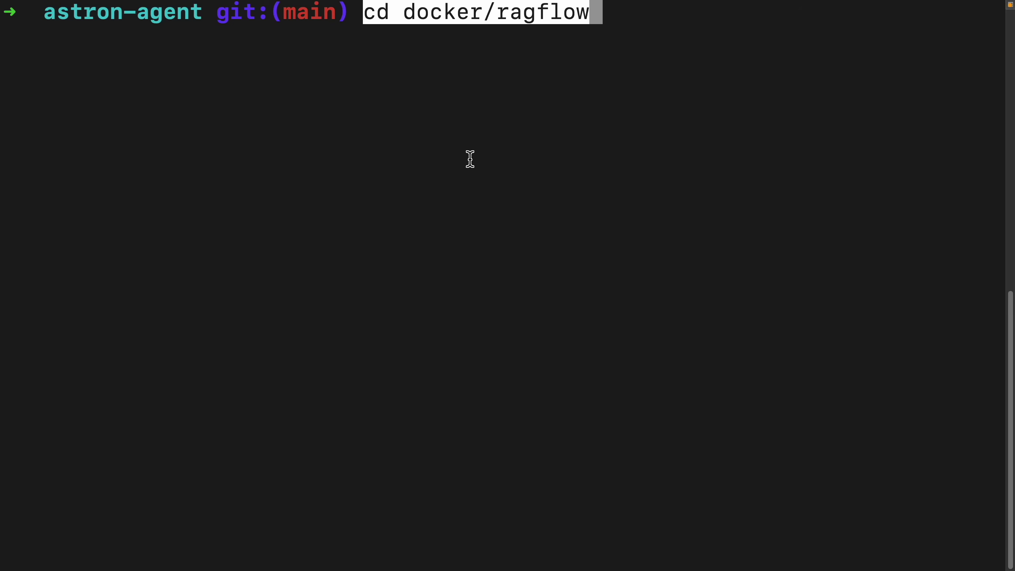
pyautogui.press('Right')
pyautogui.press('Return')
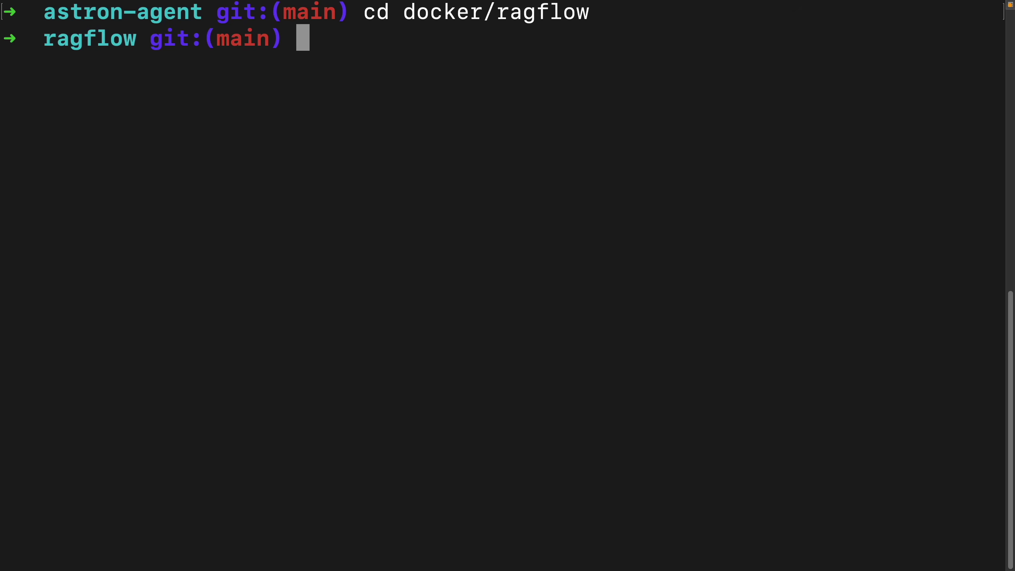
pyautogui.write('chmod +x *.sh')
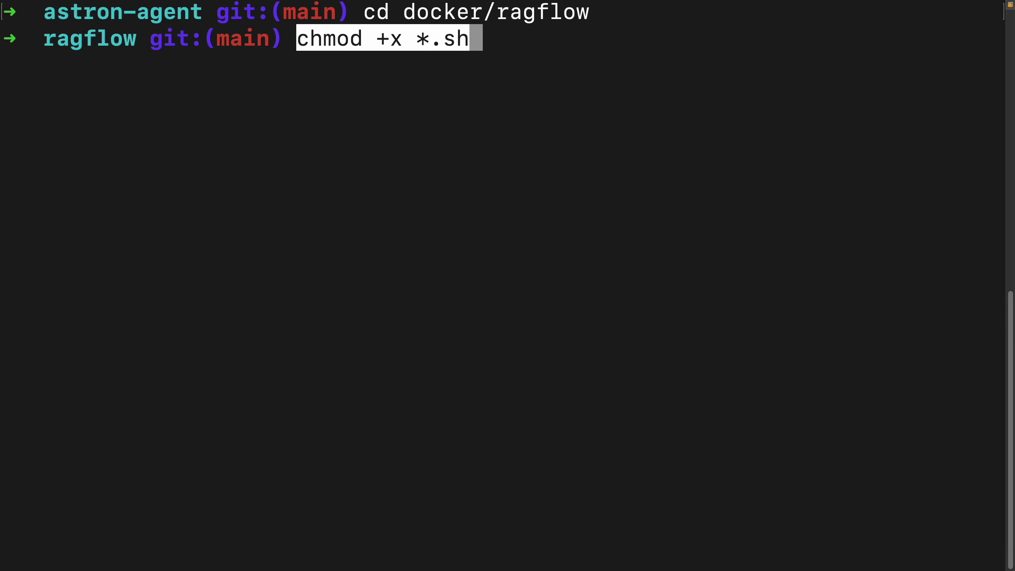
pyautogui.press('Return')
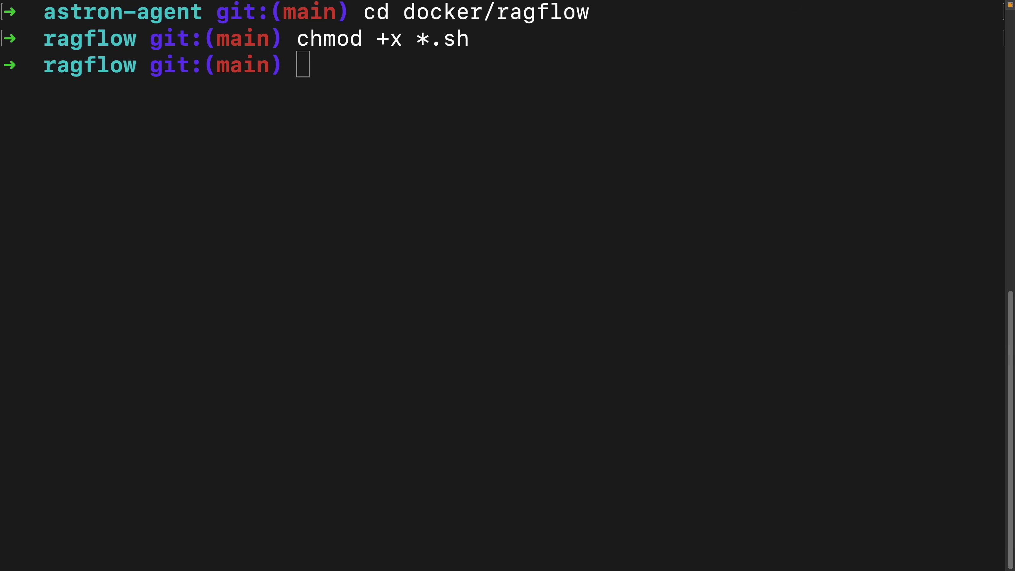
# Start the RAGFlow containers with docker compose up -d and shrink the terminal text
pyautogui.click(423, 196)
pyautogui.write('docker compose up -d')
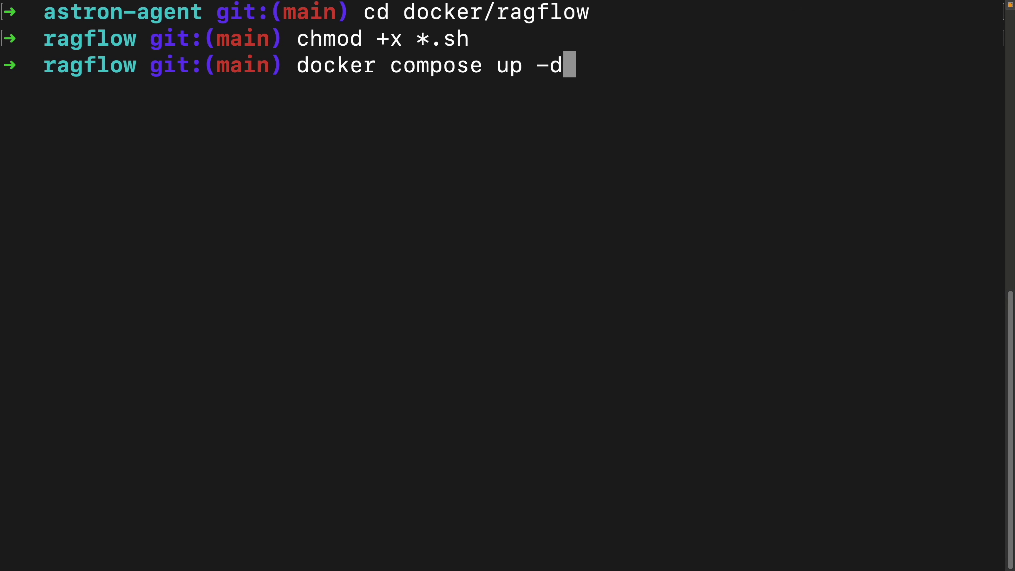
pyautogui.press('Return')
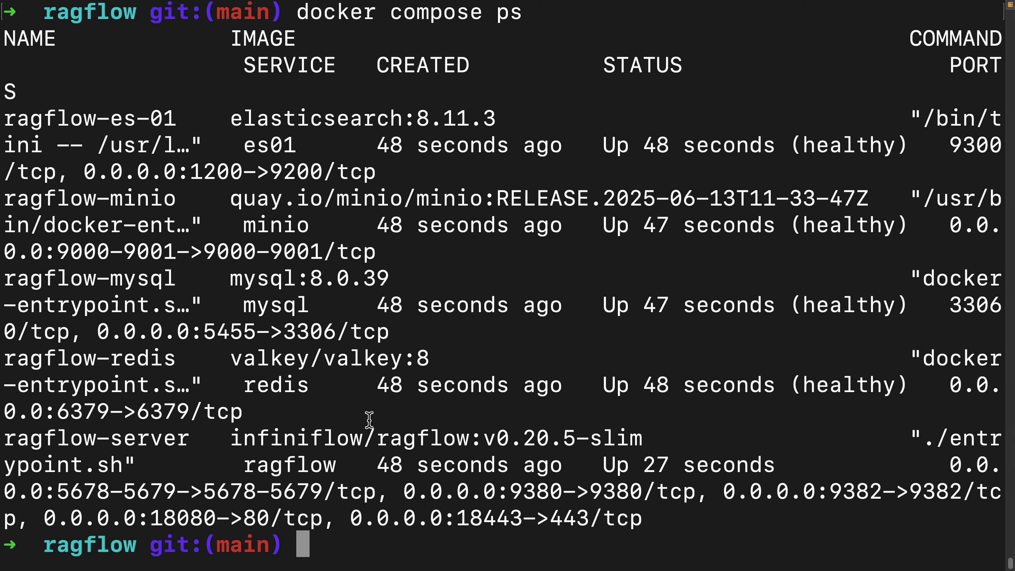
pyautogui.press('super+minus')
pyautogui.press('super+minus')
pyautogui.press('super+minus')
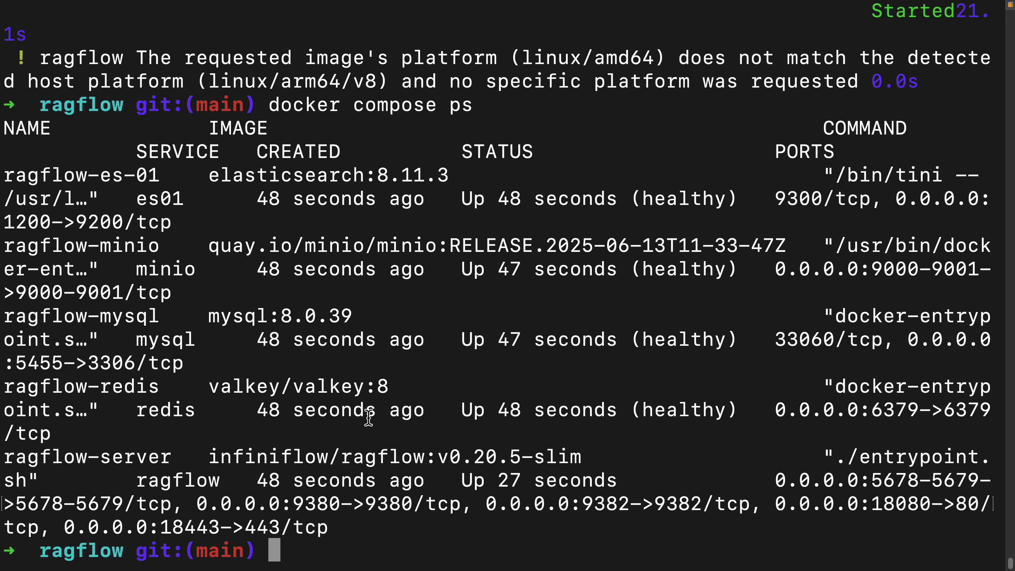
pyautogui.press('super+minus')
pyautogui.press('super+minus')
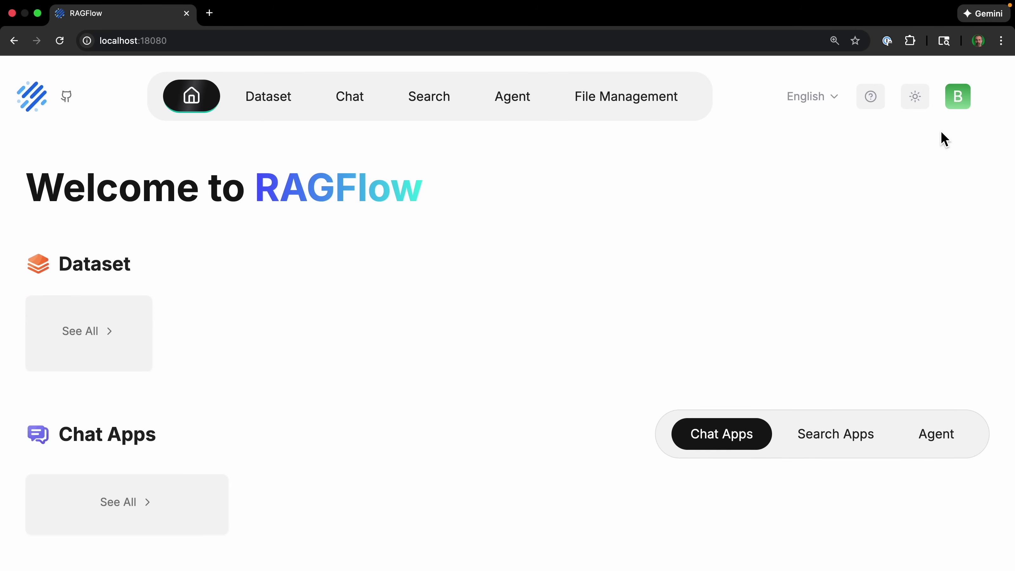
# Add OpenAI as a RAGFlow model provider with its API key
pyautogui.click(958, 111)
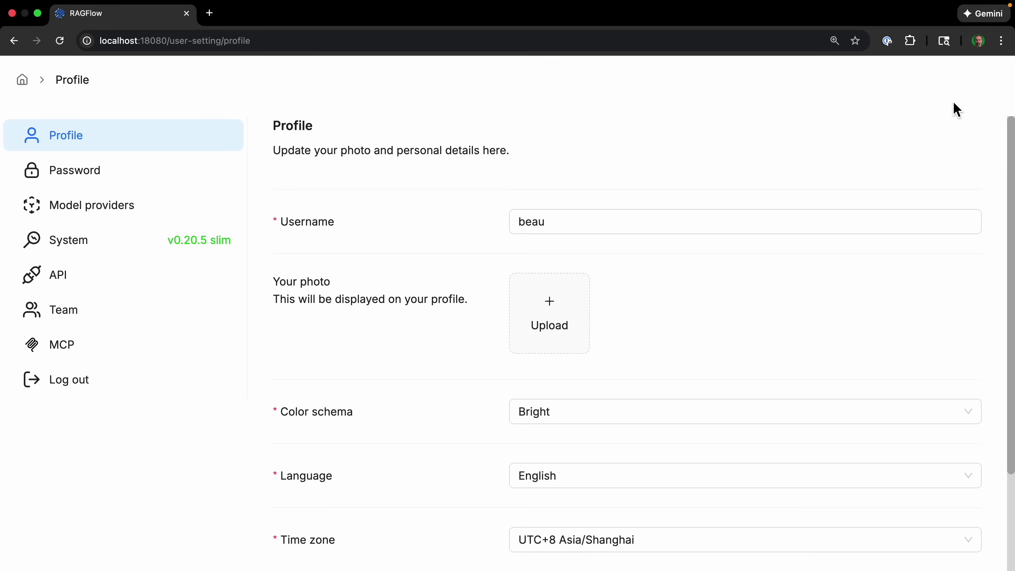
pyautogui.click(135, 207)
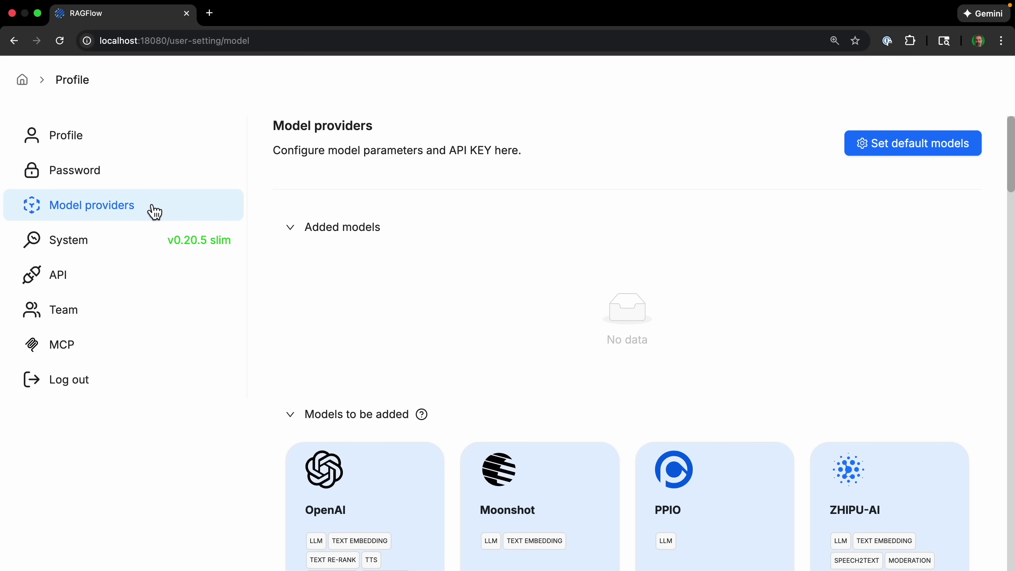
pyautogui.scroll(-3, 401, 298)
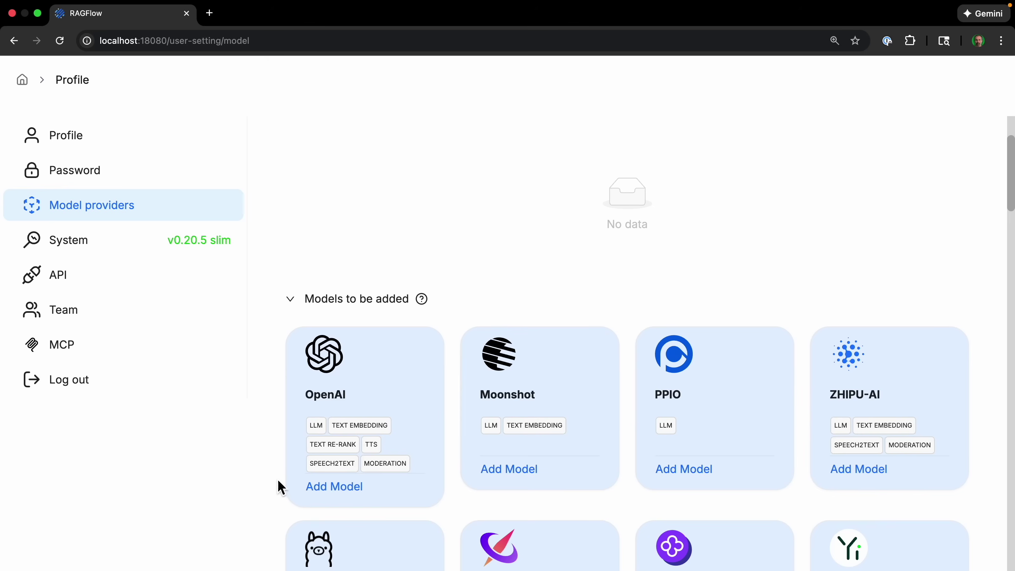
pyautogui.scroll(-5, 760, 314)
pyautogui.scroll(10, 578, 469)
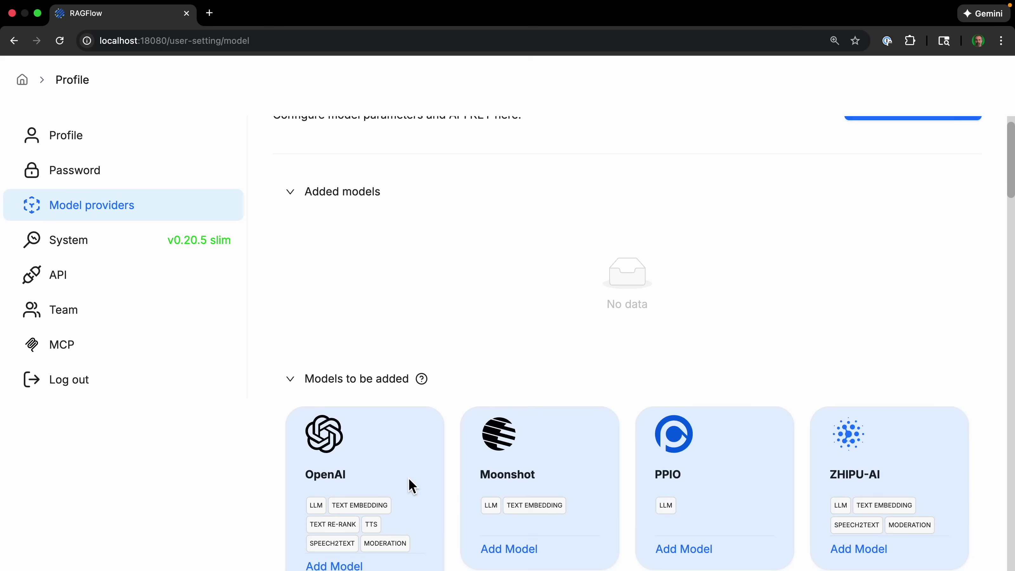
pyautogui.scroll(-2, 409, 478)
pyautogui.click(329, 508)
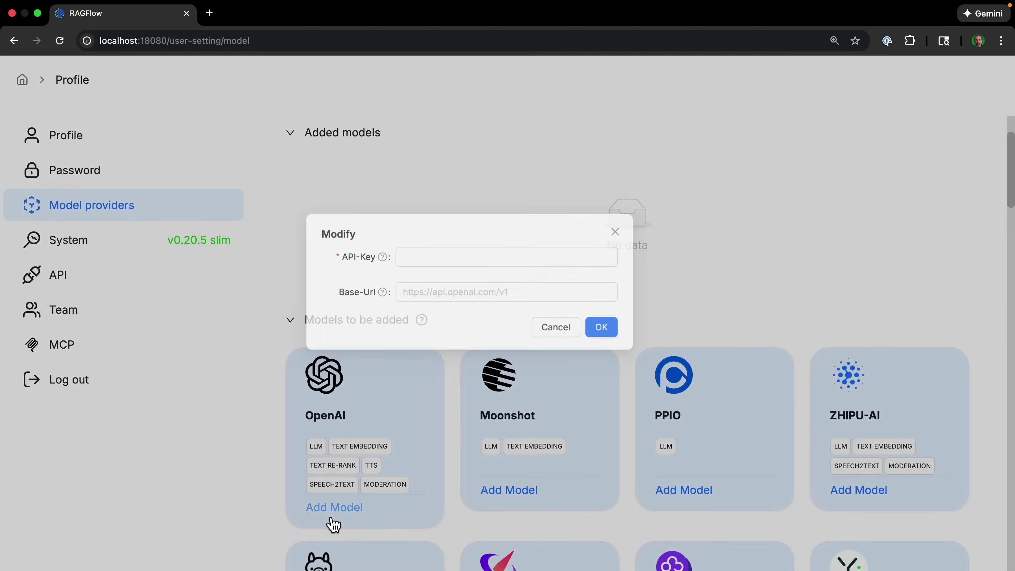
pyautogui.click(492, 195)
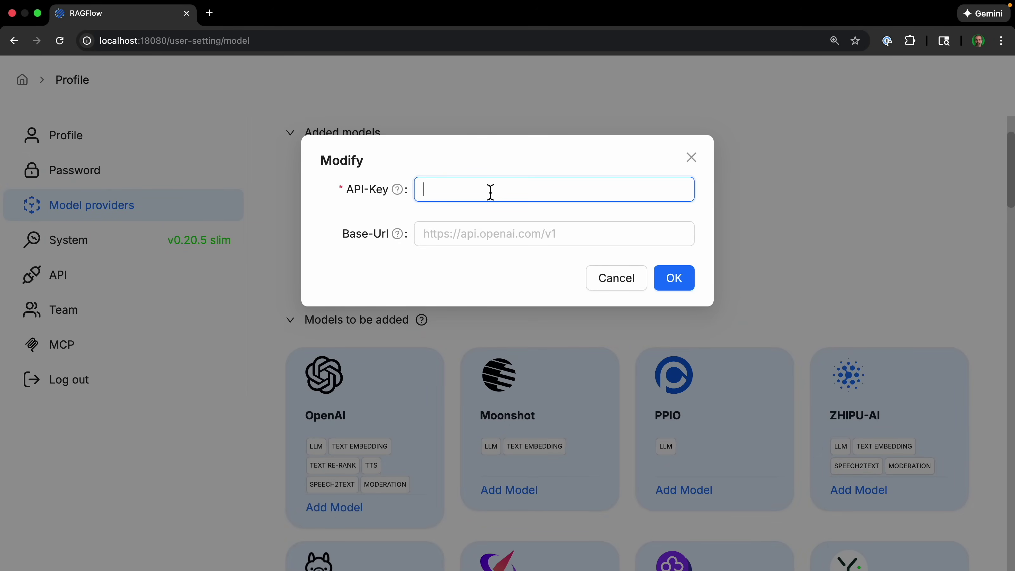
pyautogui.press('Escape')
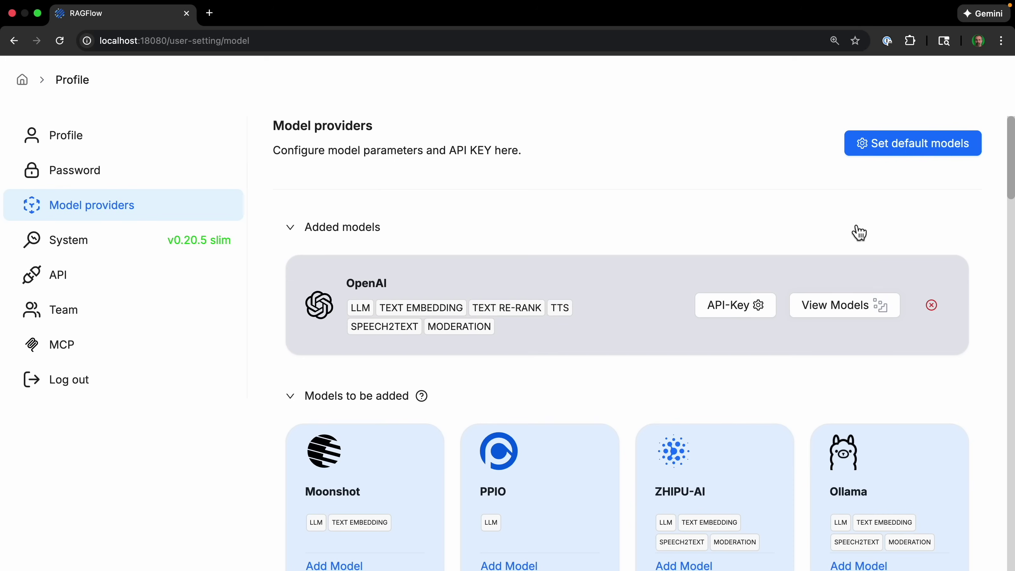
# Set gpt-5-mini as a default model in RAGFlow's default model settings
pyautogui.click(919, 149)
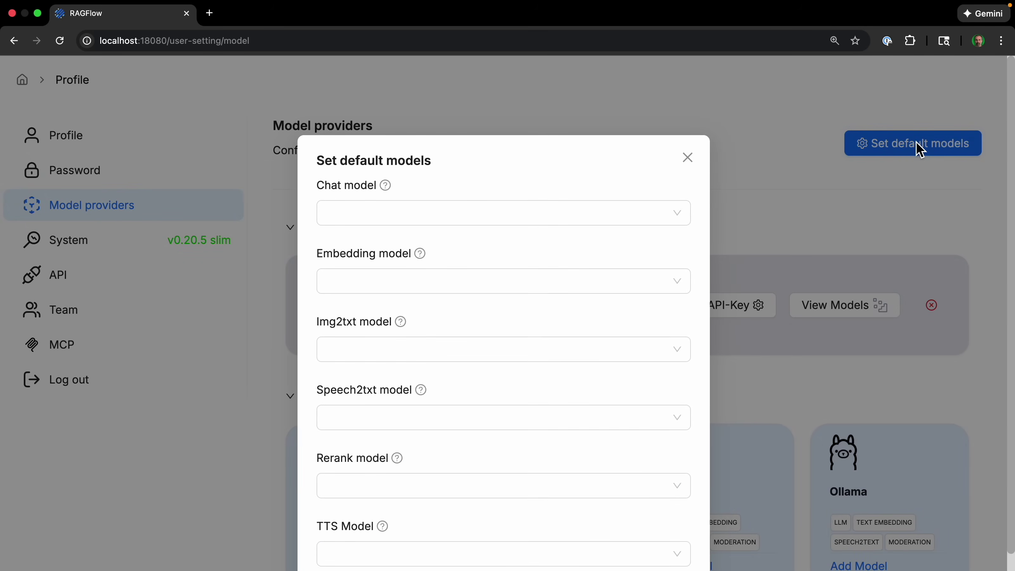
pyautogui.click(639, 213)
pyautogui.scroll(-5, 623, 324)
pyautogui.scroll(-4, 620, 359)
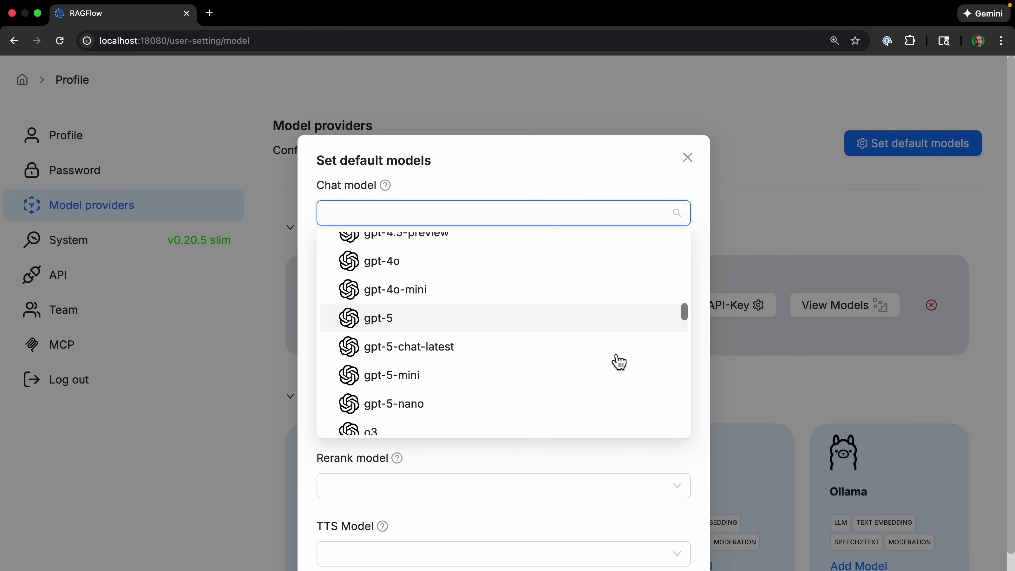
pyautogui.click(612, 386)
pyautogui.click(460, 354)
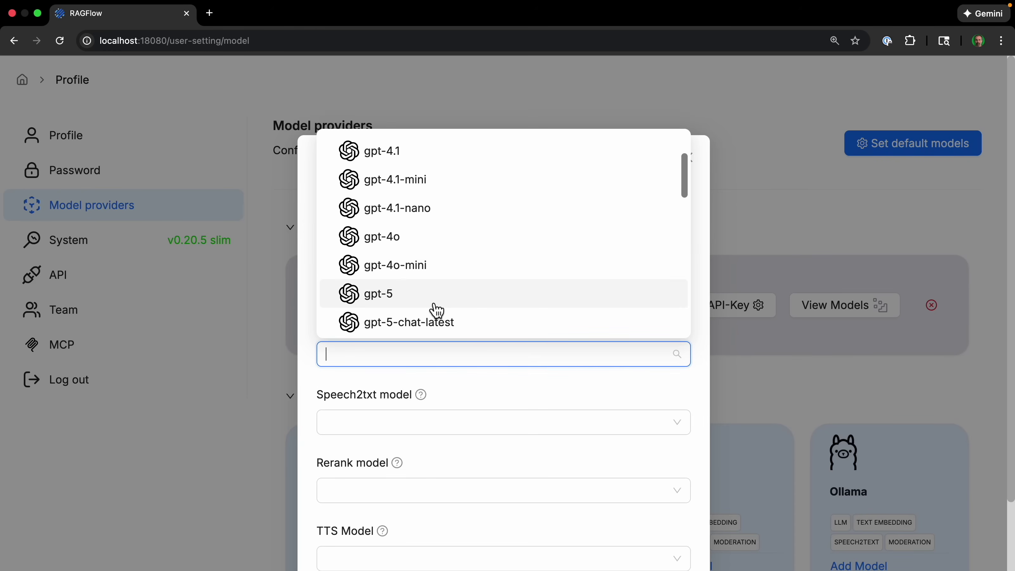
pyautogui.scroll(-1, 433, 308)
pyautogui.scroll(-1, 430, 310)
pyautogui.click(429, 310)
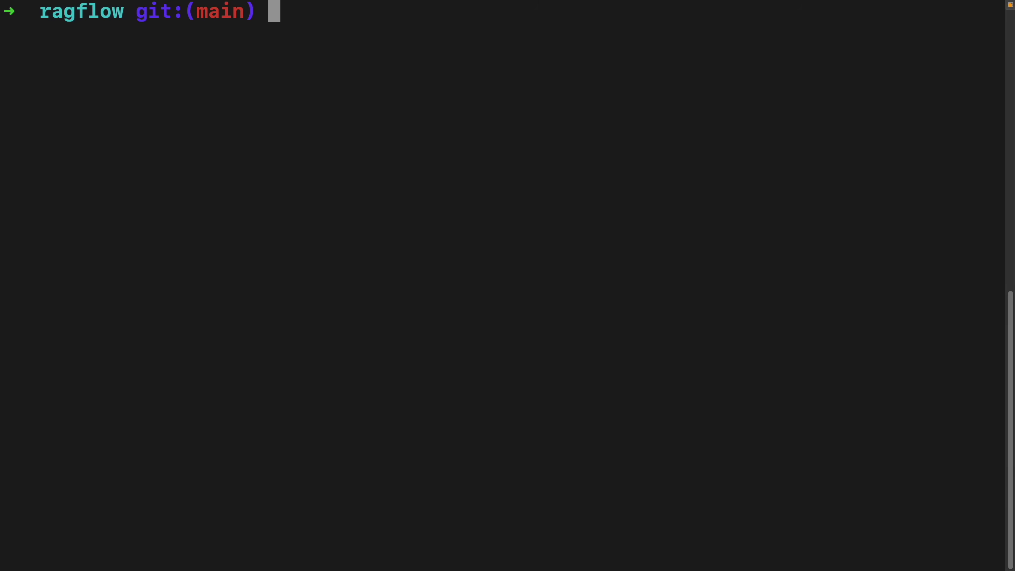
# Change to the docker/astronAgent folder and enter nano .env in place of the copy command
pyautogui.write('cd ..')
pyautogui.press('Return')
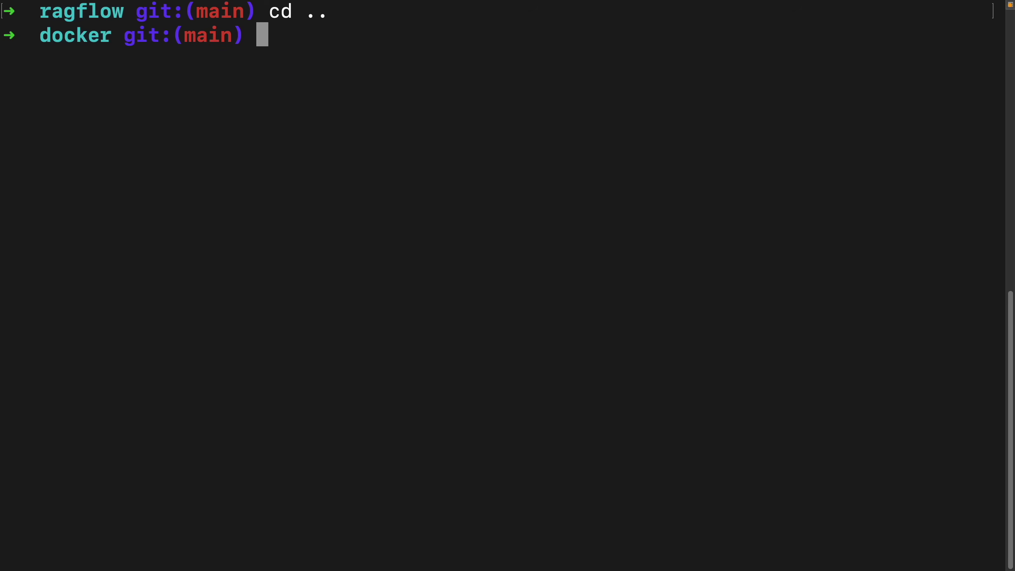
pyautogui.write('cd ')
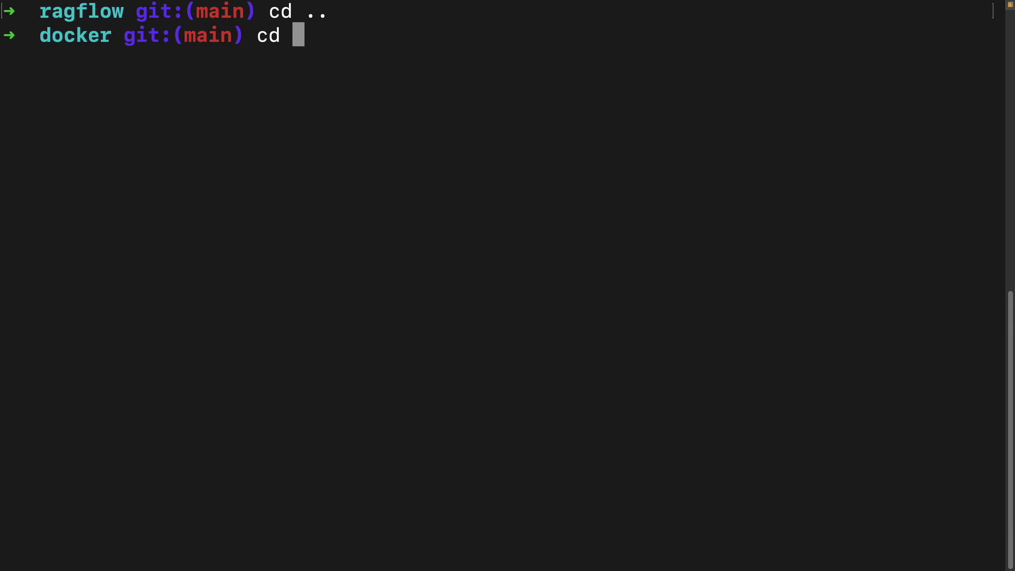
pyautogui.write('astron')
pyautogui.press('Tab')
pyautogui.press('Return')
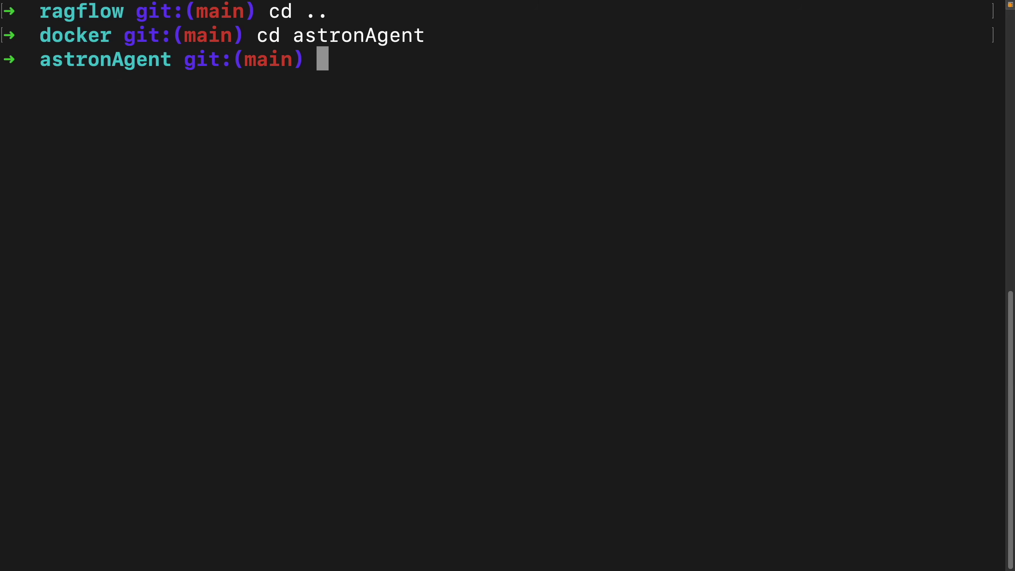
pyautogui.write('cp .env.example .env')
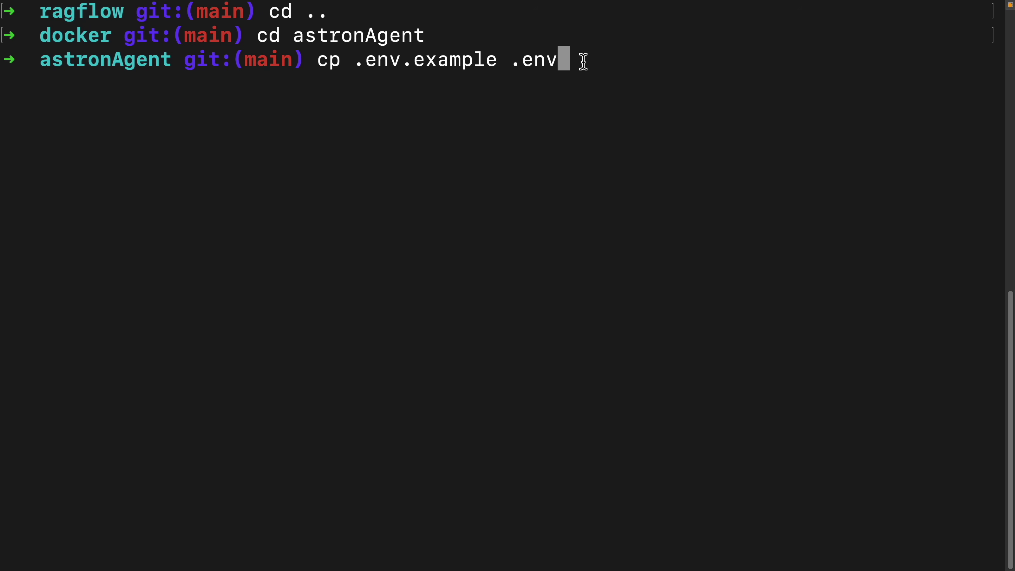
pyautogui.press('BackSpace')
pyautogui.press('BackSpace')
pyautogui.press('BackSpace')
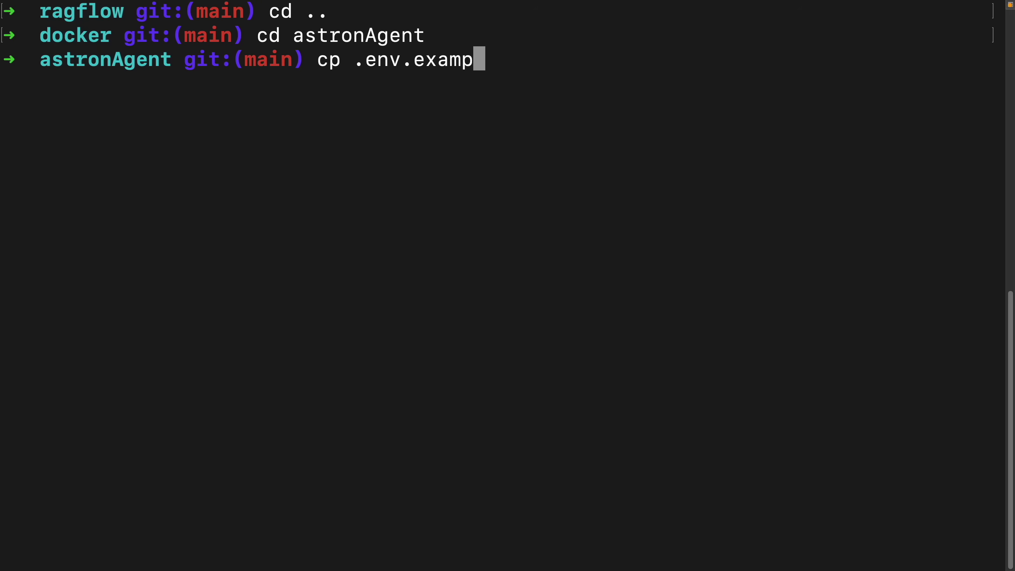
pyautogui.write('nano .env')
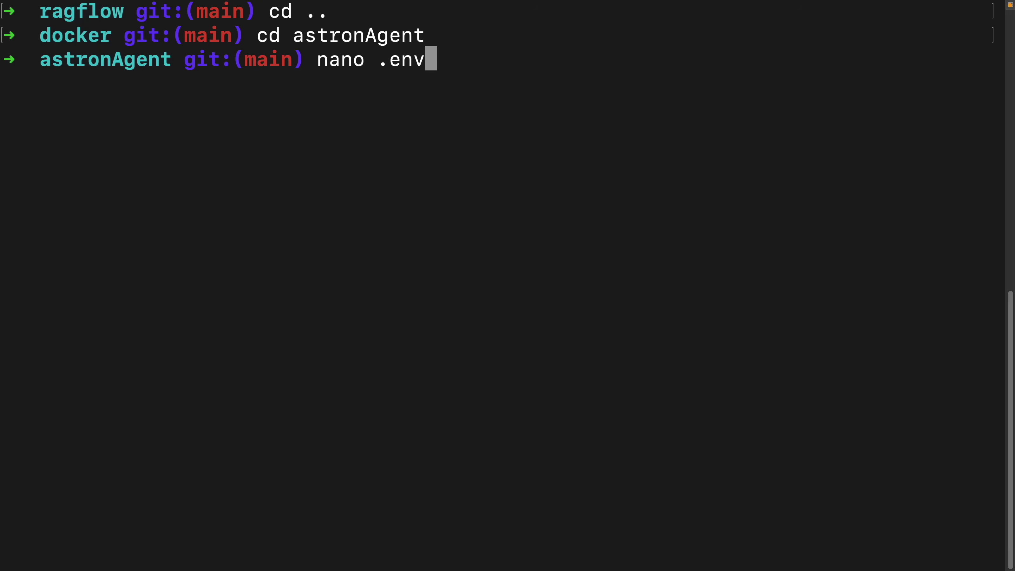
pyautogui.press('Return')
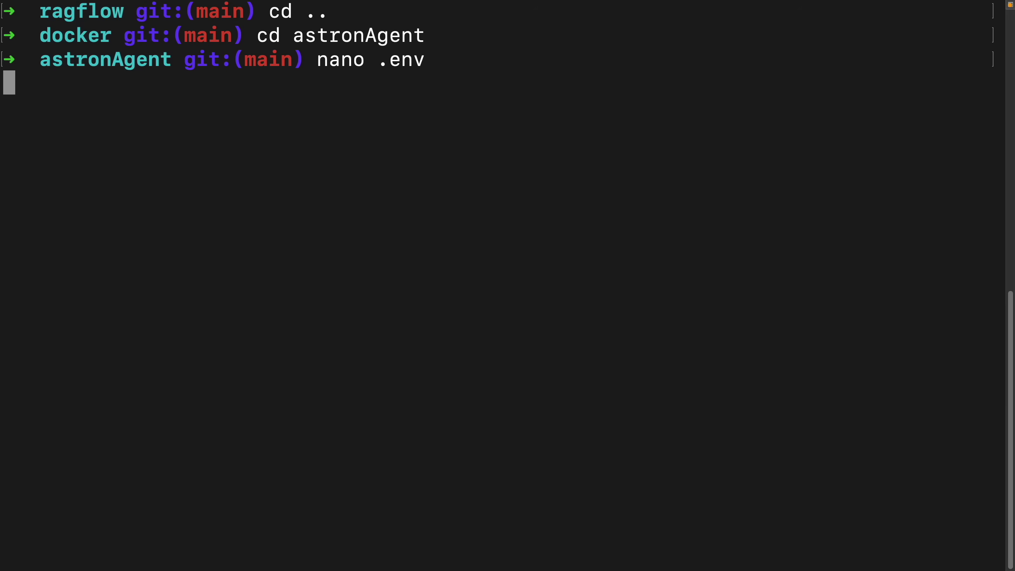
pyautogui.press('Down')
pyautogui.press('Down')
pyautogui.press('Down')
pyautogui.press('Down')
pyautogui.press('Down')
pyautogui.press('Down')
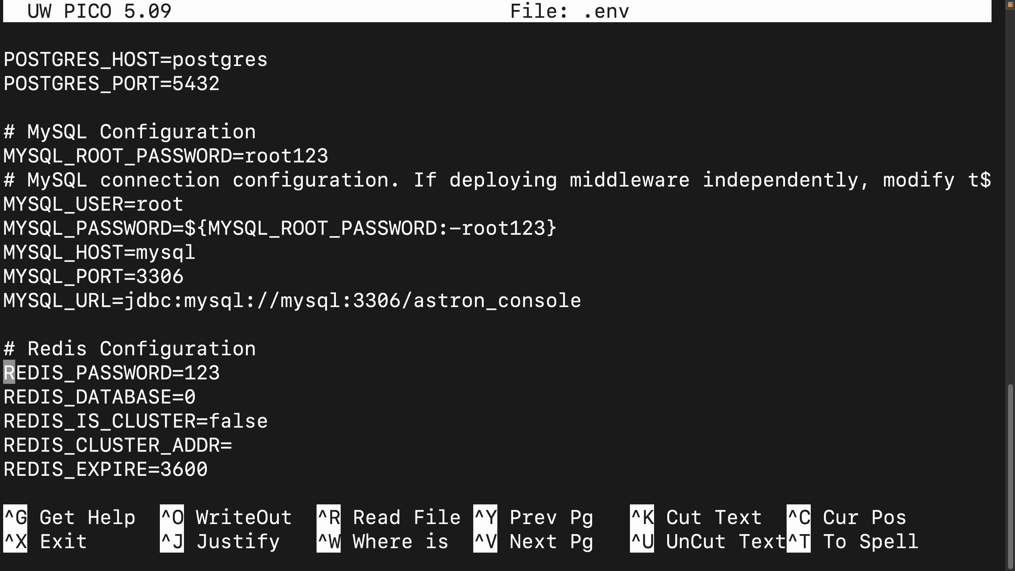
pyautogui.press('Down')
pyautogui.press('Down')
pyautogui.press('Down')
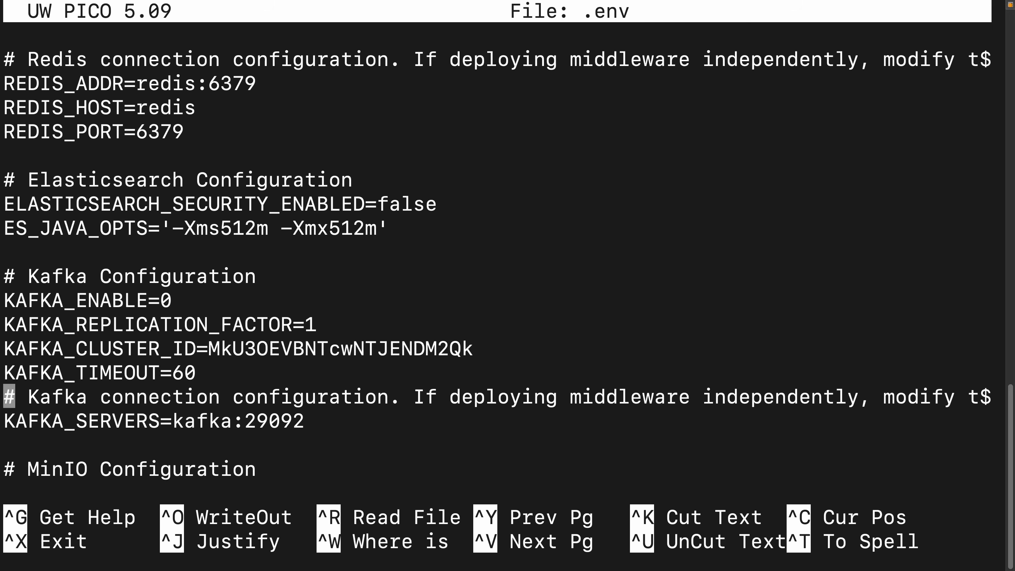
pyautogui.press('Down')
pyautogui.press('Down')
pyautogui.press('Down')
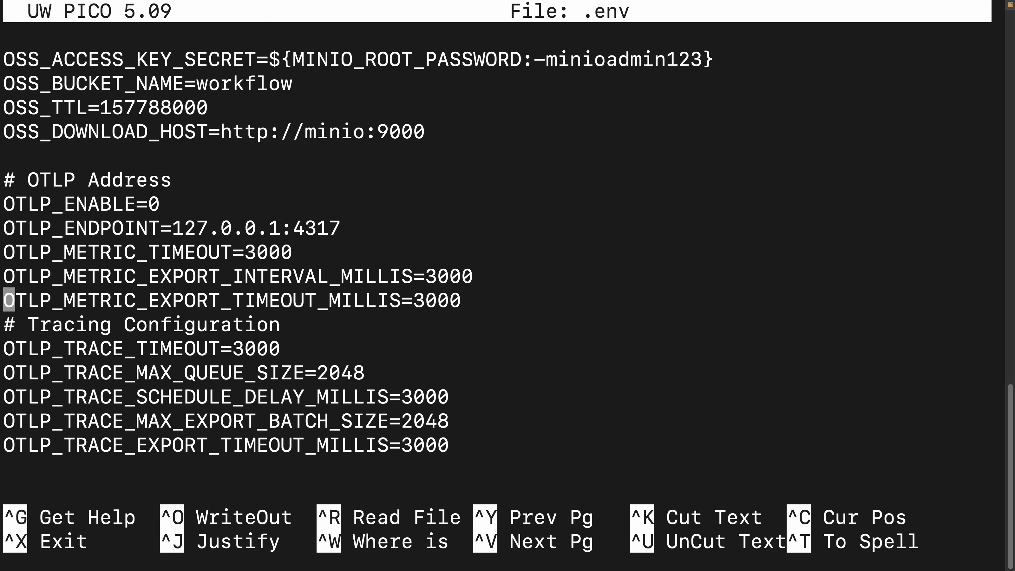
pyautogui.press('Right')
pyautogui.press('Right')
pyautogui.press('Right')
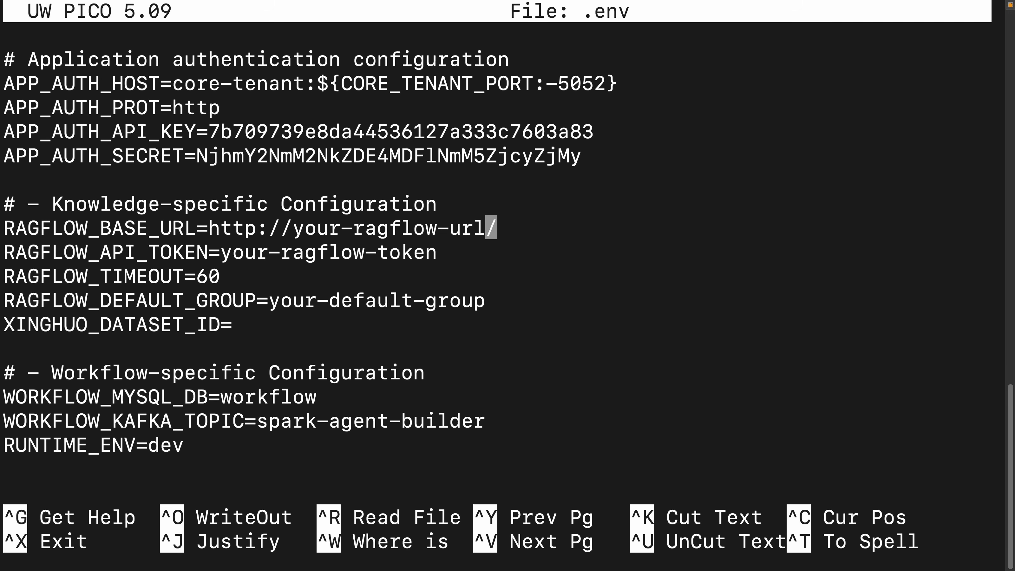
pyautogui.press('BackSpace')
pyautogui.press('BackSpace')
pyautogui.press('BackSpace')
pyautogui.press('BackSpace')
pyautogui.press('BackSpace')
pyautogui.press('BackSpace')
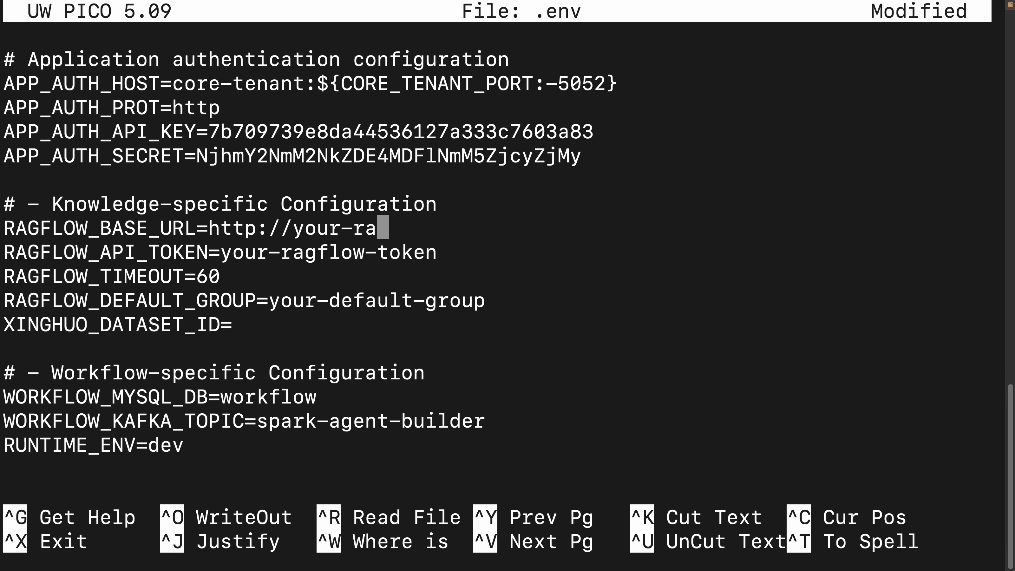
pyautogui.write('http://localhost:18080')
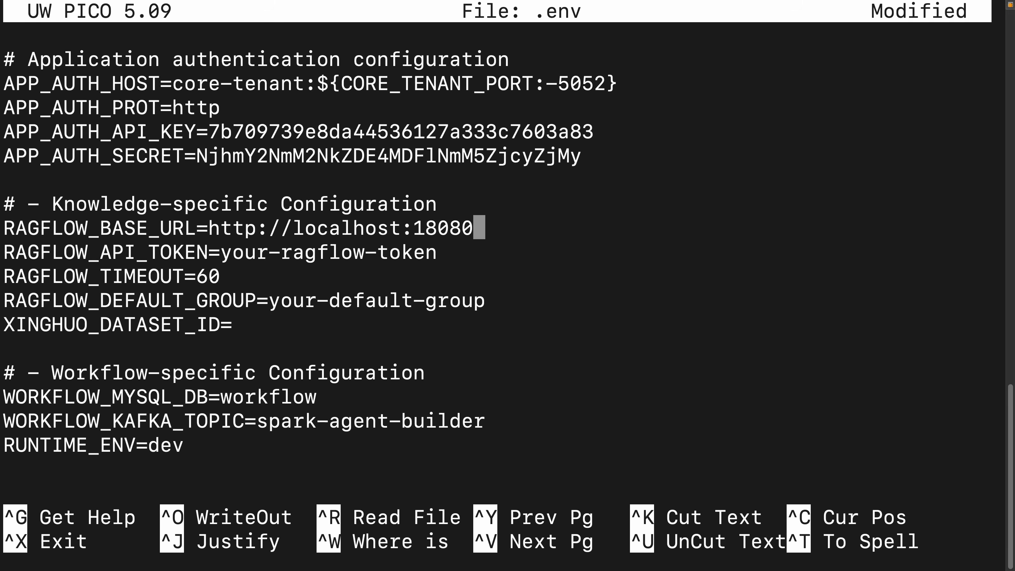
pyautogui.click(442, 251)
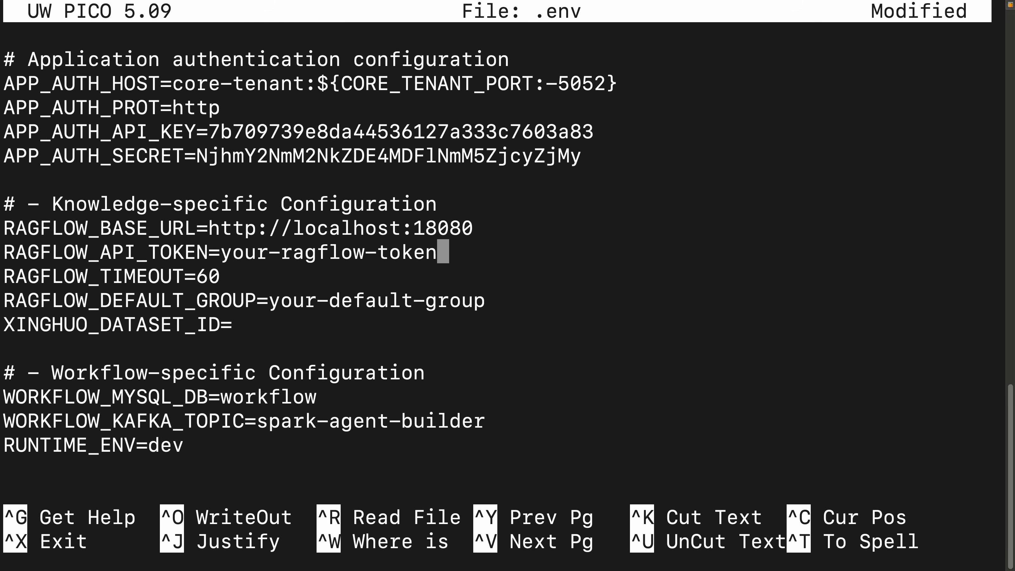
pyautogui.press('BackSpace')
pyautogui.press('BackSpace')
pyautogui.press('BackSpace')
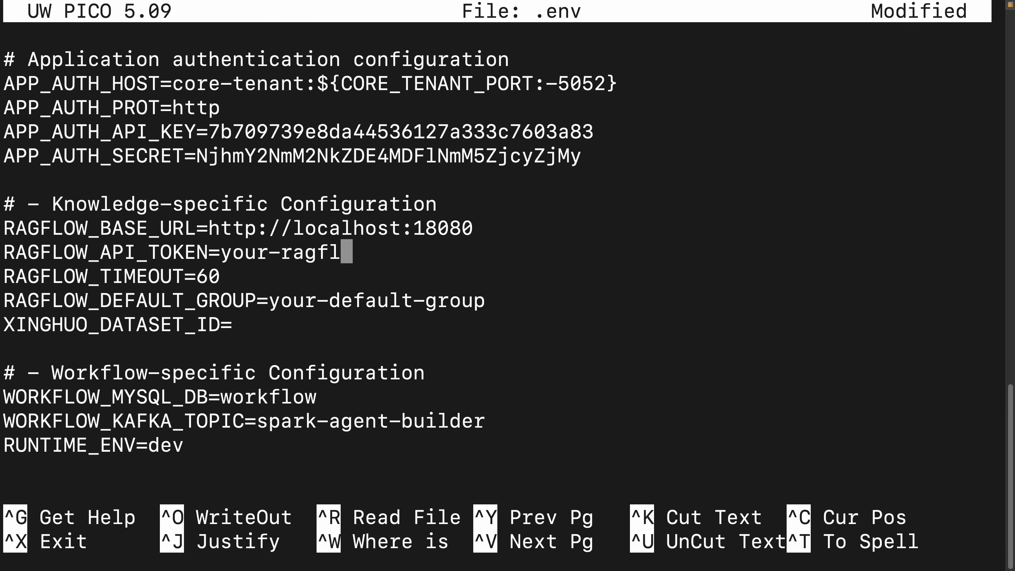
pyautogui.press('BackSpace')
pyautogui.press('BackSpace')
pyautogui.press('BackSpace')
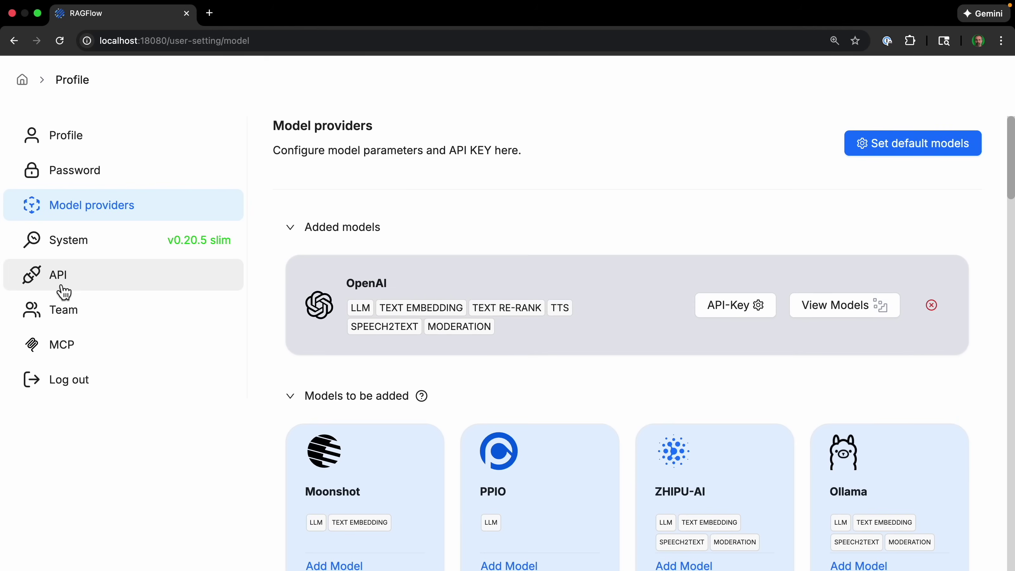
# Create a new RAGFlow API key and copy its token
pyautogui.click(63, 290)
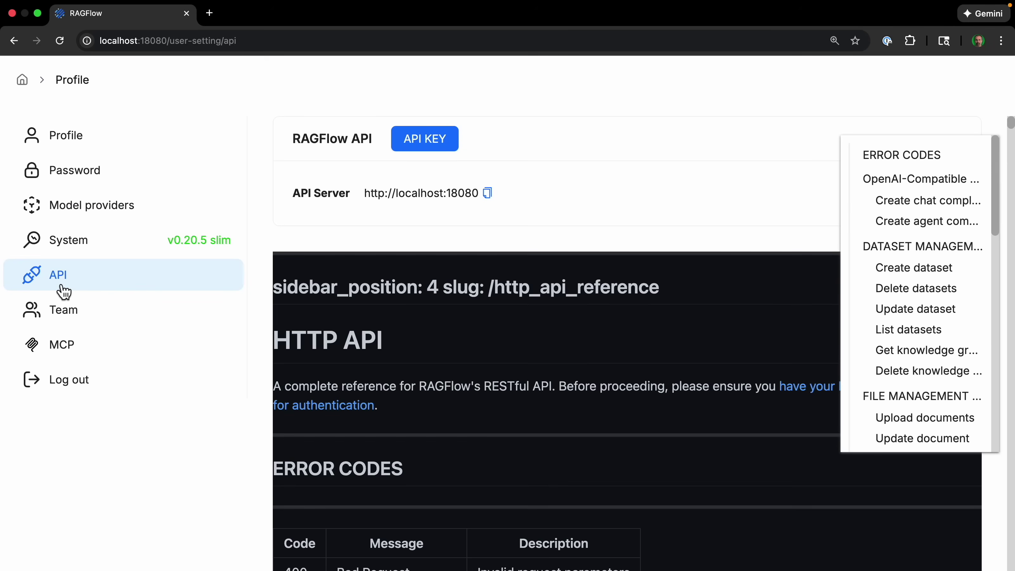
pyautogui.click(425, 140)
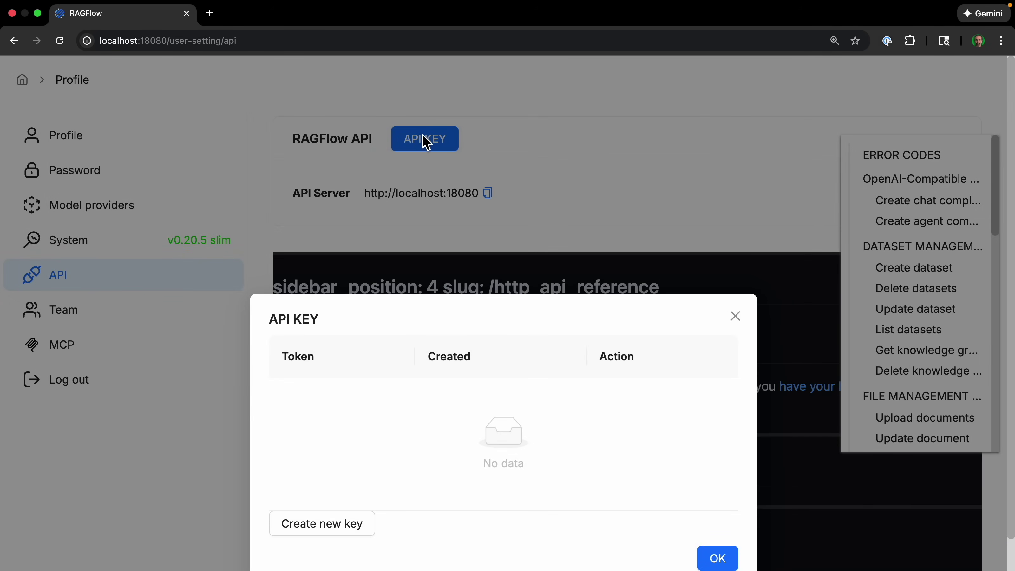
pyautogui.click(323, 525)
pyautogui.click(707, 412)
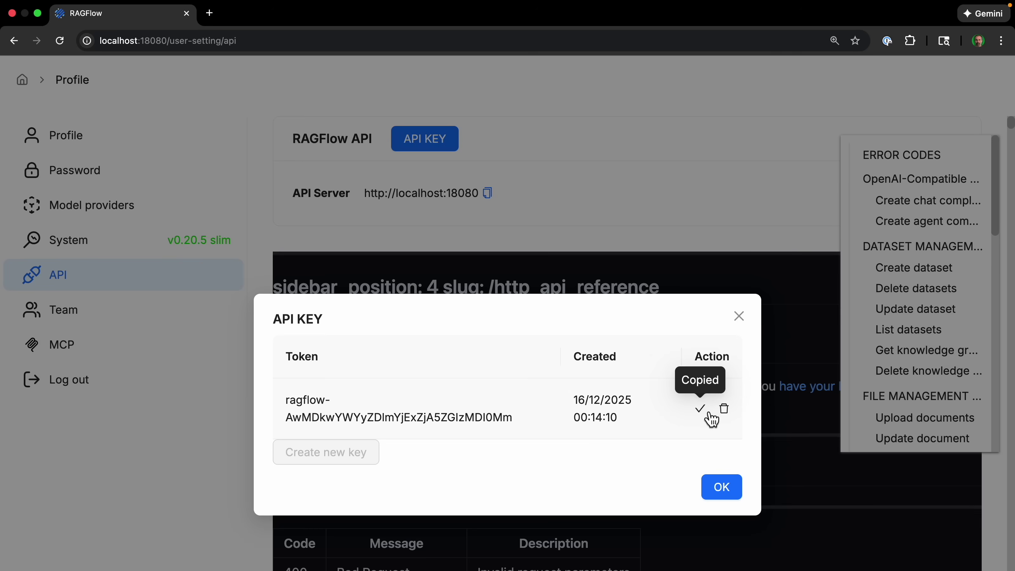
pyautogui.click(722, 489)
# Paste the new RAGFlow API token after RAGFLOW_API_TOKEN= in .env
pyautogui.press('super+Tab')
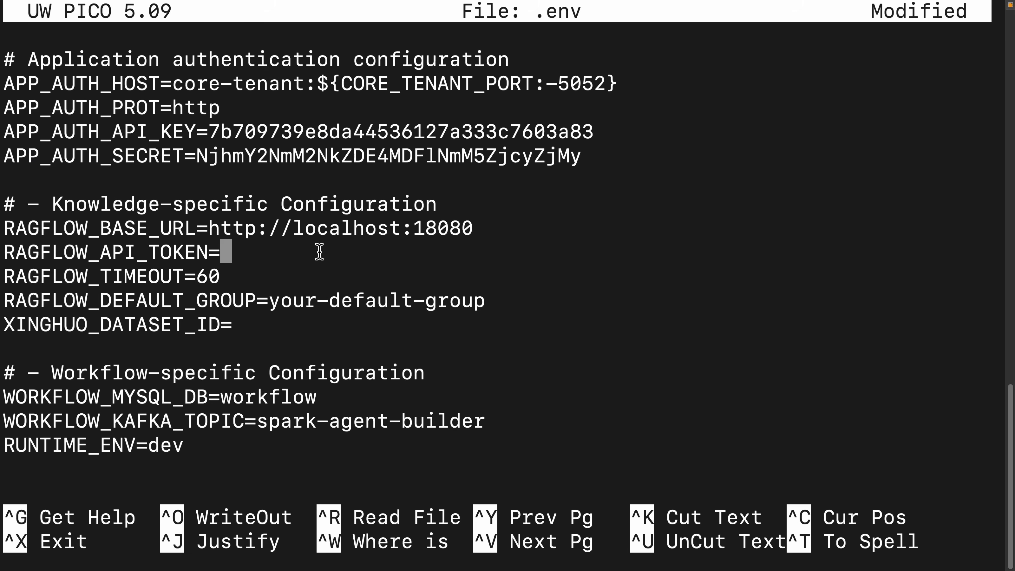
pyautogui.press('super+v')
pyautogui.press('super+Tab')
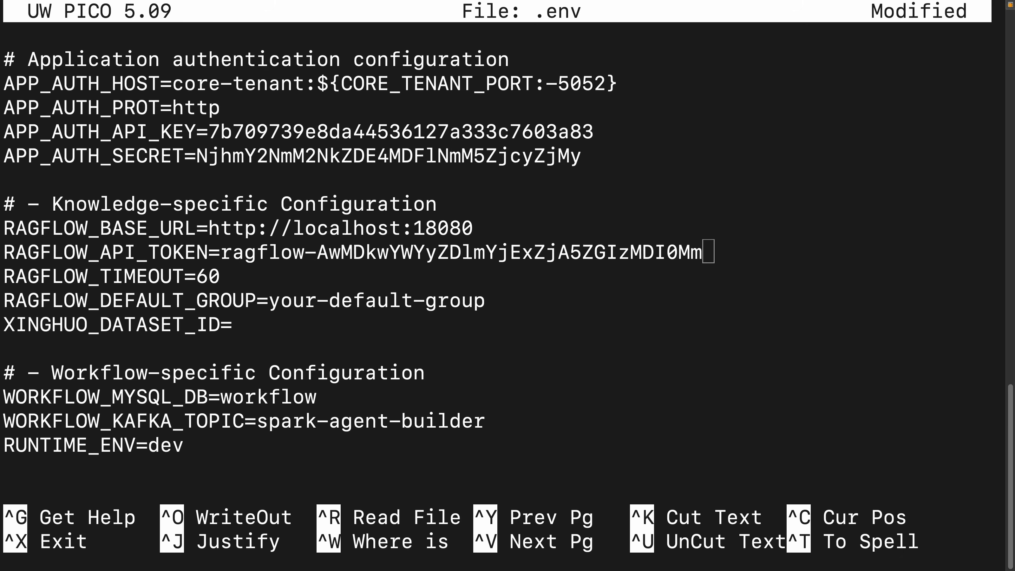
# Fill in the Open Platform and Spark credential lines, then save .env and exit nano
pyautogui.moveTo(5, 230)
pyautogui.mouseDown()
pyautogui.moveTo(279, 303)
pyautogui.moveTo(399, 302)
pyautogui.moveTo(400, 340)
pyautogui.mouseUp()
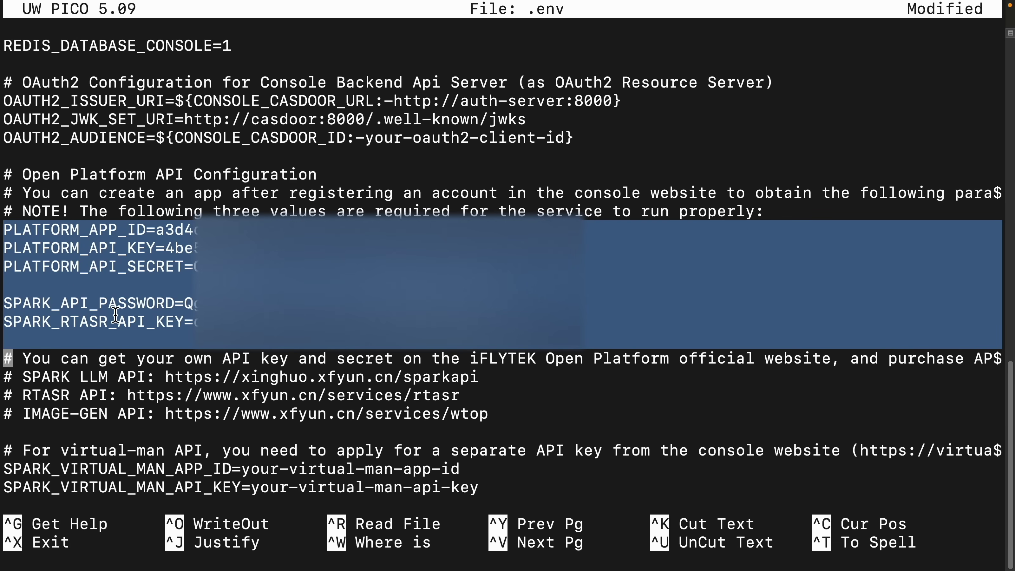
pyautogui.press('super+Tab')
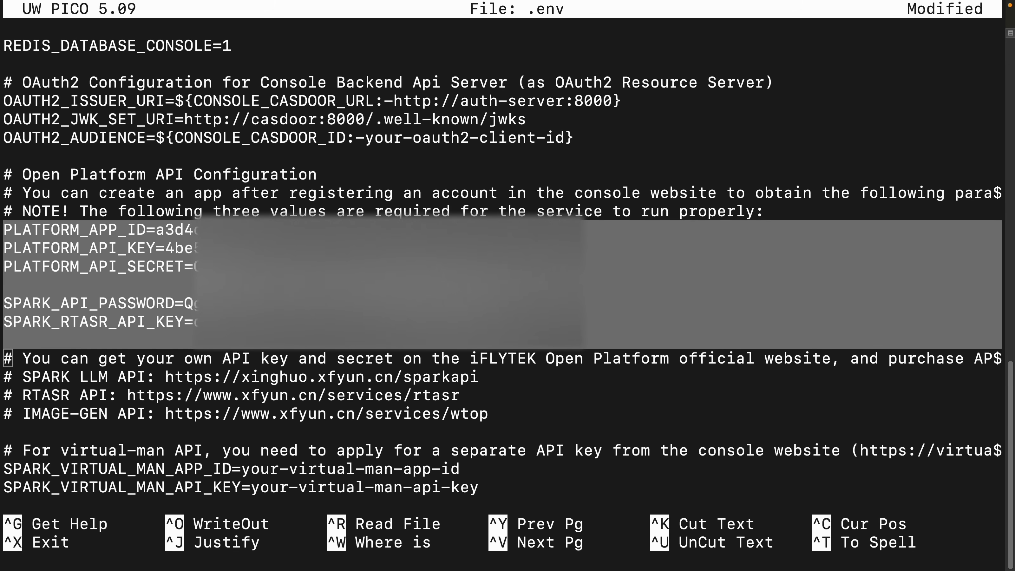
pyautogui.press('super+Tab')
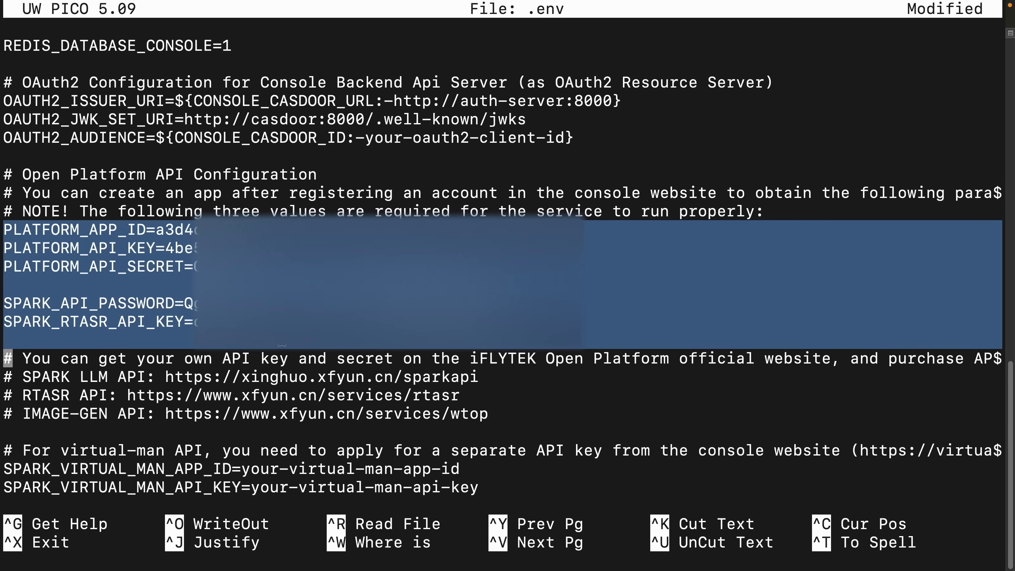
pyautogui.hotkey('ctrl', 'o')
pyautogui.press('Return')
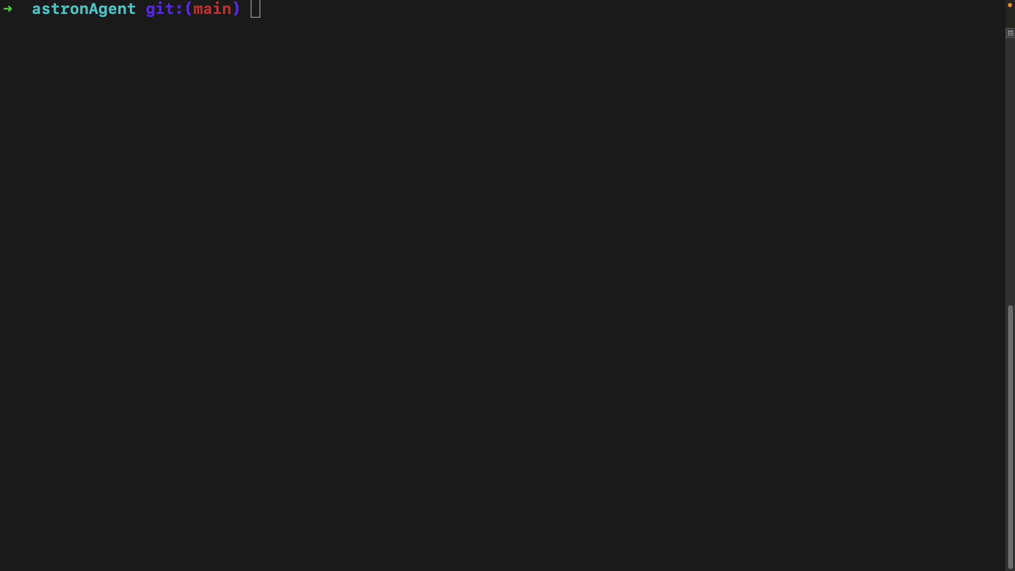
# Launch the Astron Agent stack with docker compose -f docker-compose-with-auth.yaml up -d
pyautogui.write('docker compose -f docker-compose-with-auth.yaml up -d')
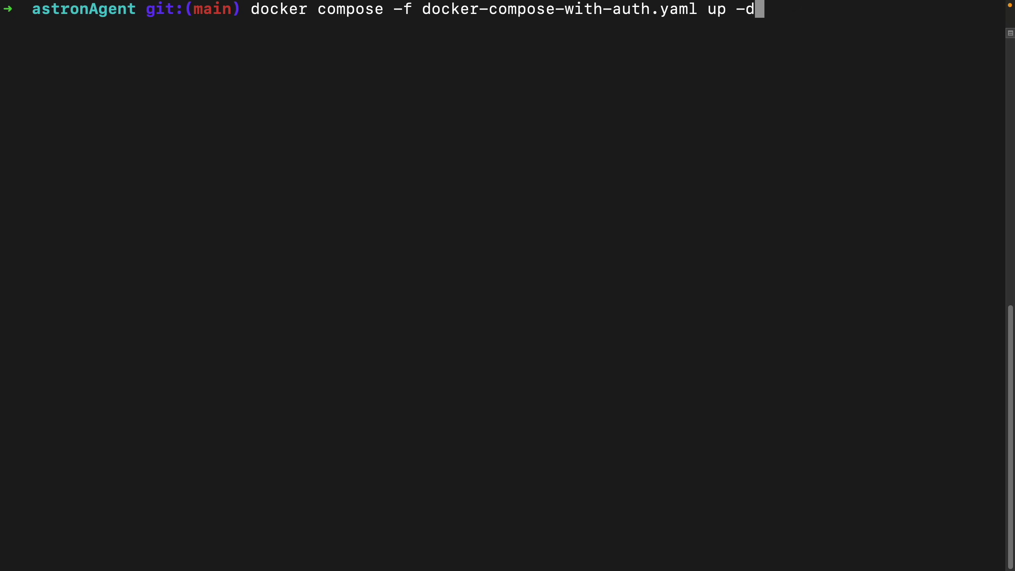
pyautogui.press('Return')
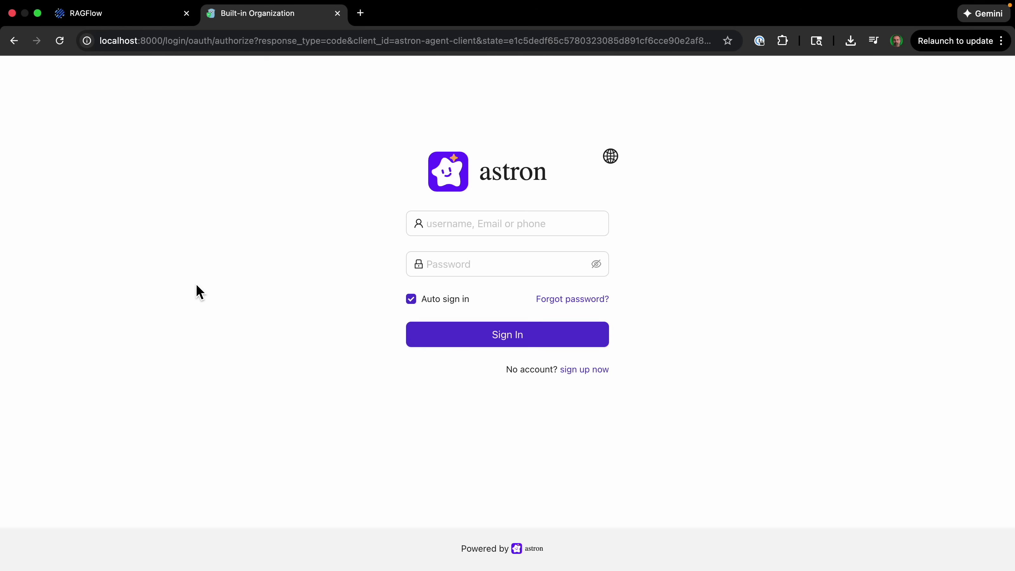
# Sign in to Astron Agent as admin with the account password
pyautogui.click(589, 371)
pyautogui.press('super+bracketleft')
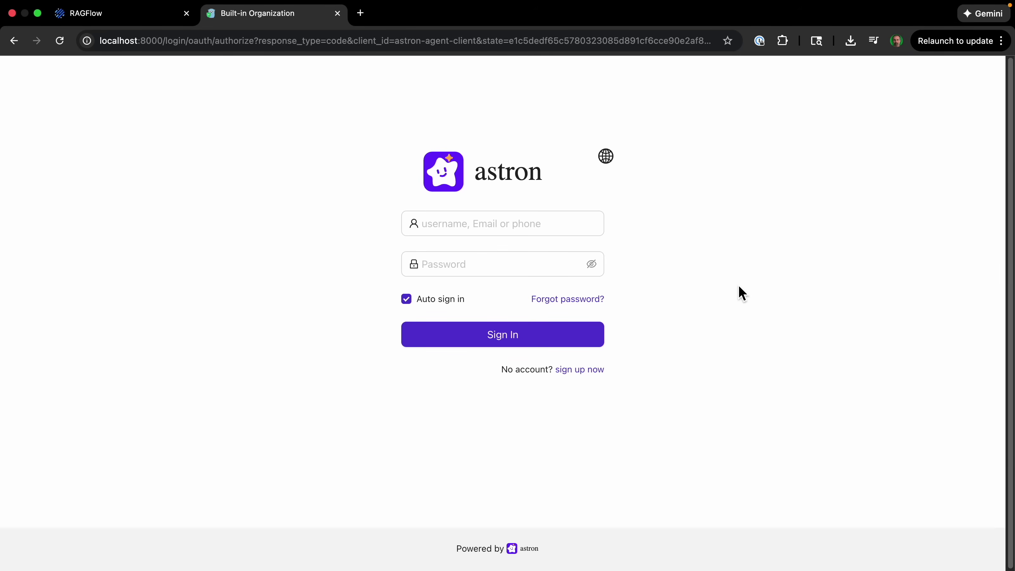
pyautogui.click(532, 232)
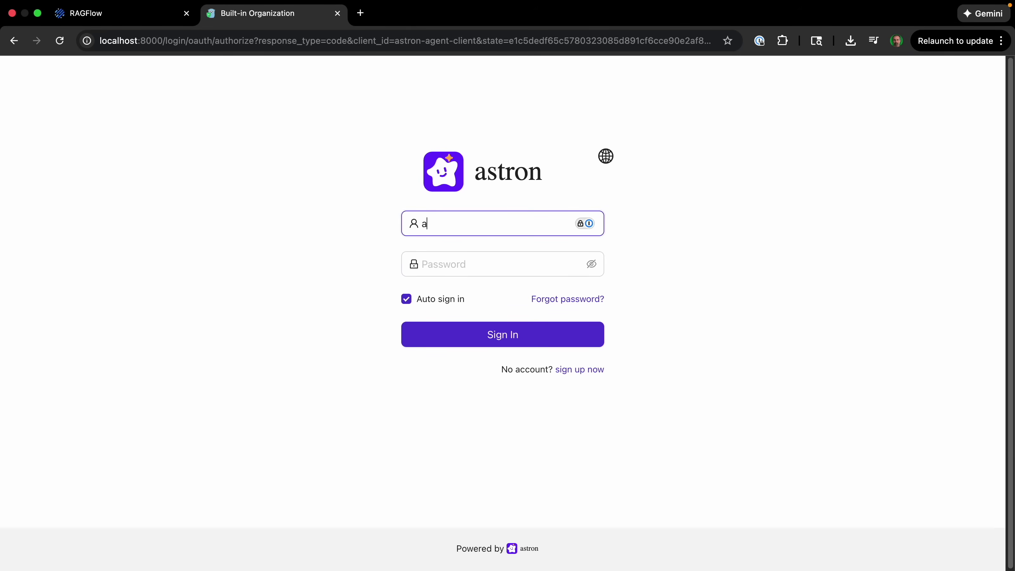
pyautogui.press('Tab')
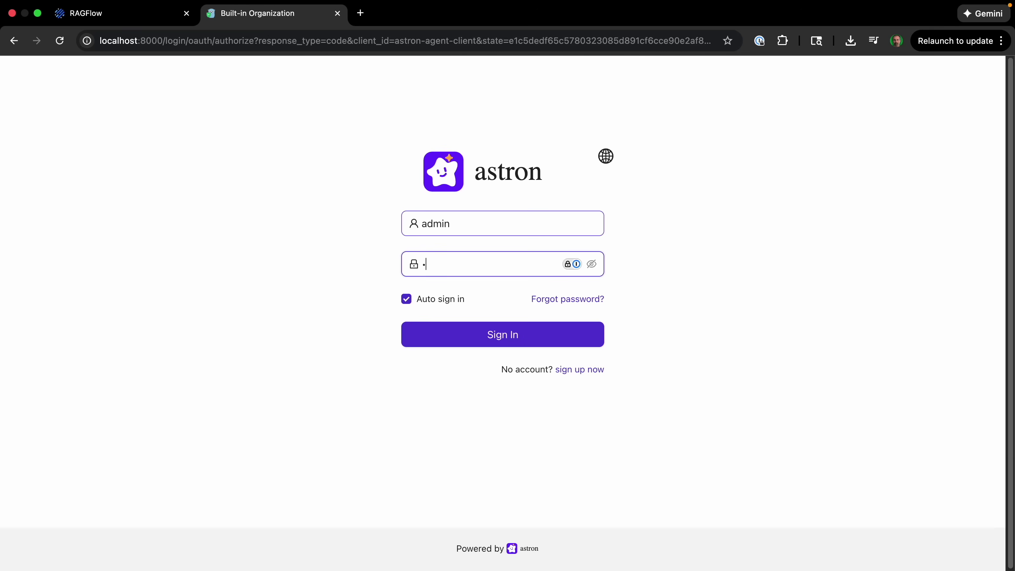
pyautogui.click(544, 340)
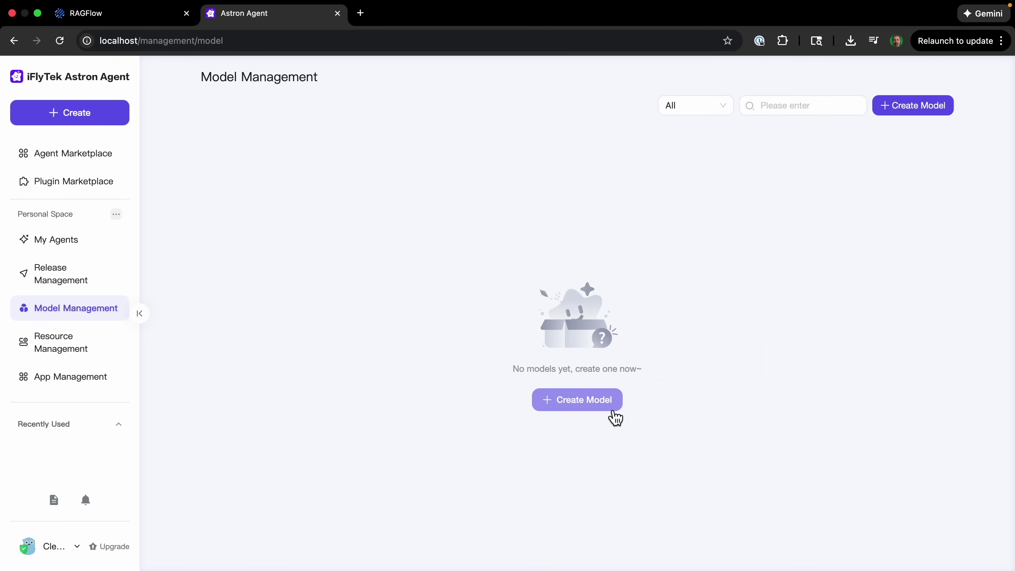
# Create the Spark X1.5 model (model x1) with the Spark chat completions endpoint and submit it
pyautogui.click(614, 418)
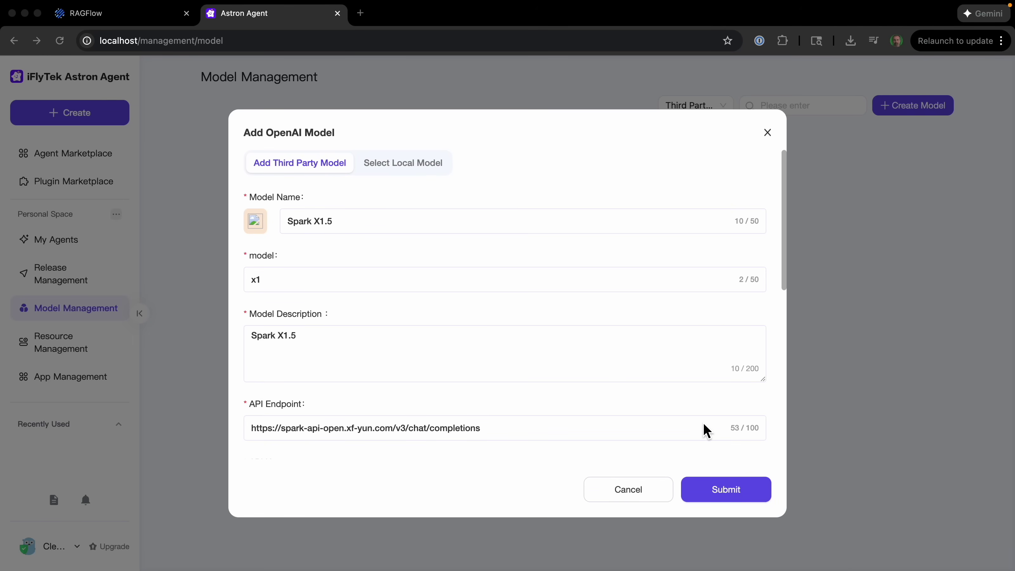
pyautogui.click(725, 497)
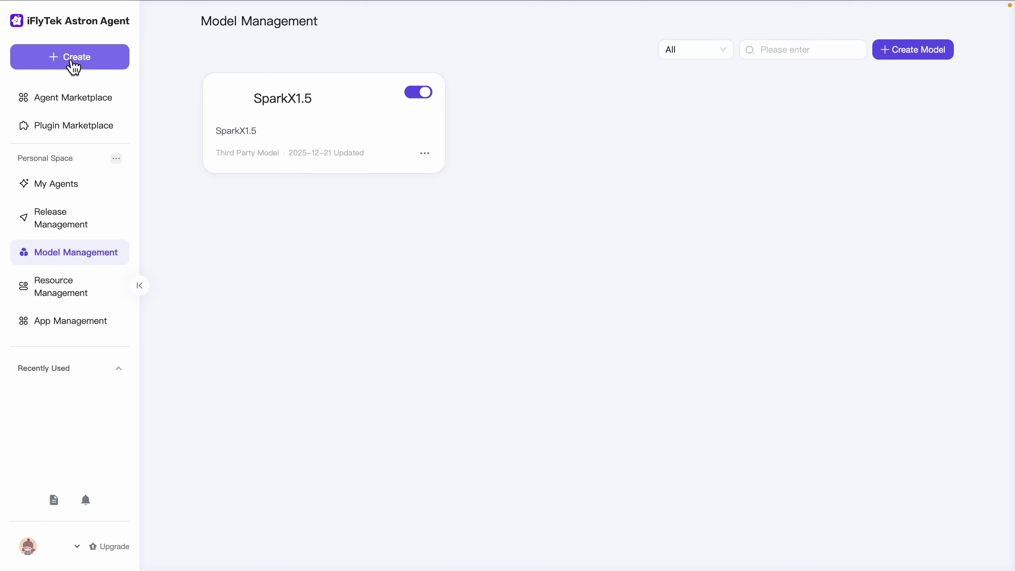
# Import CourseOutlineGenerat.yml as a new workflow agent and save it
pyautogui.click(69, 61)
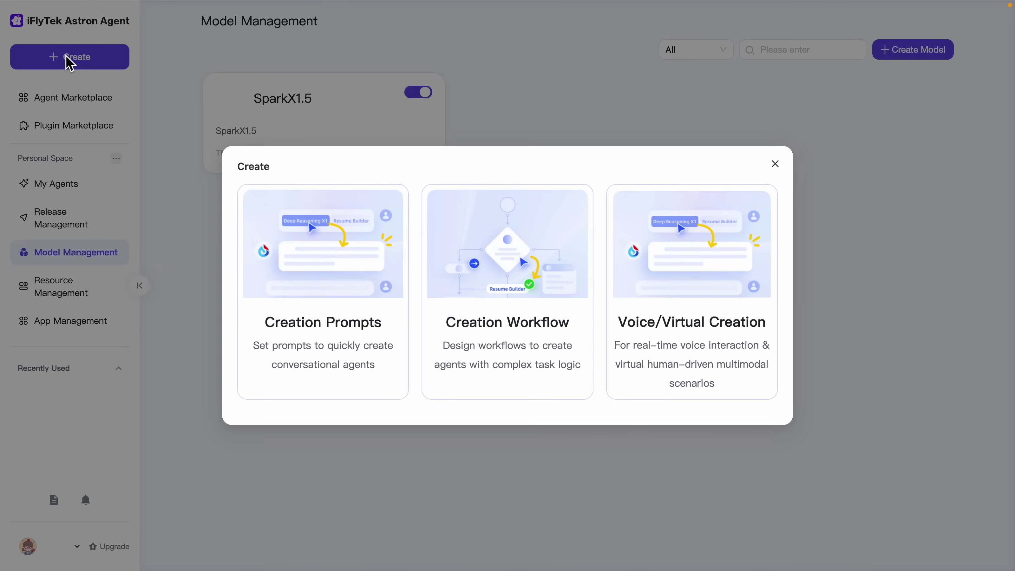
pyautogui.click(492, 326)
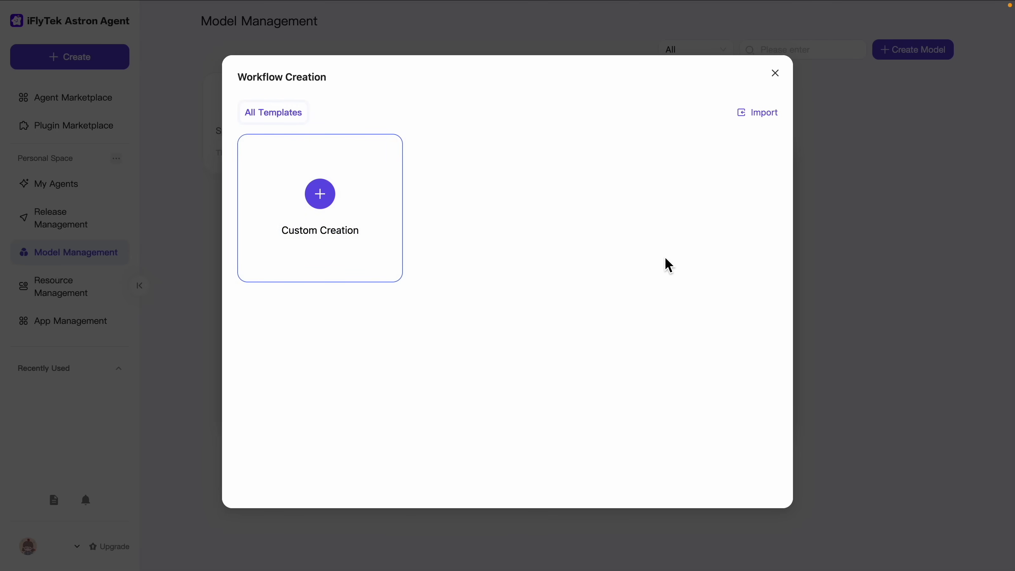
pyautogui.click(769, 115)
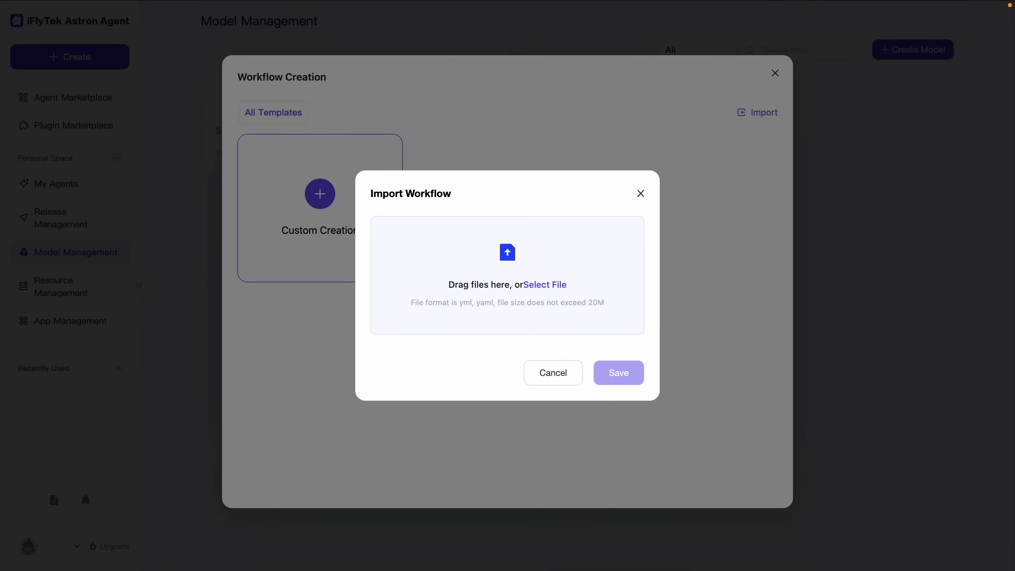
pyautogui.moveTo(483, 289); pyautogui.dragTo(479, 295)
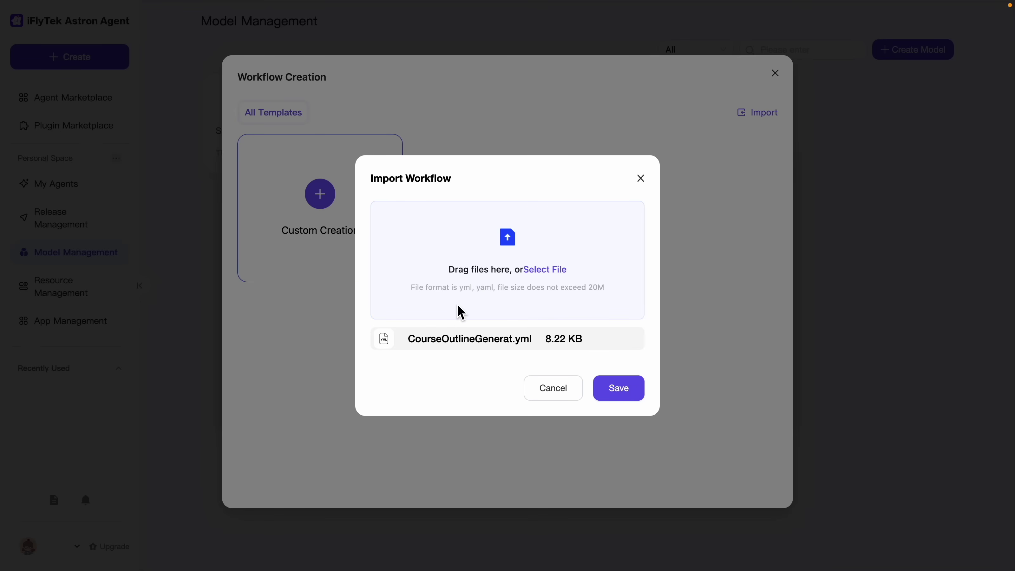
pyautogui.click(632, 398)
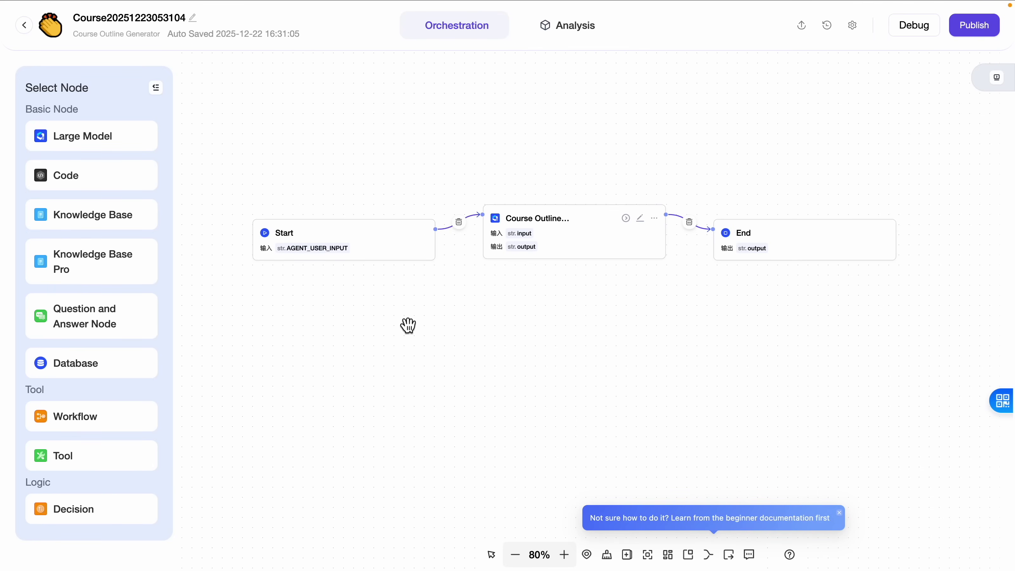
# Check the Start node's input, then switch the Course Outline Generation node's model to SparkX1.5
pyautogui.click(303, 236)
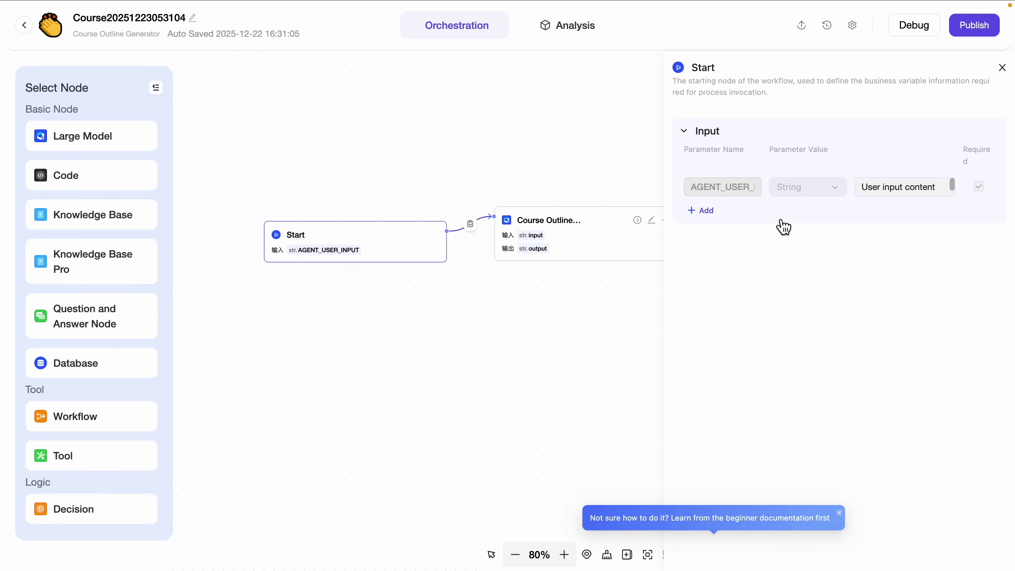
pyautogui.scroll(-1, 933, 191)
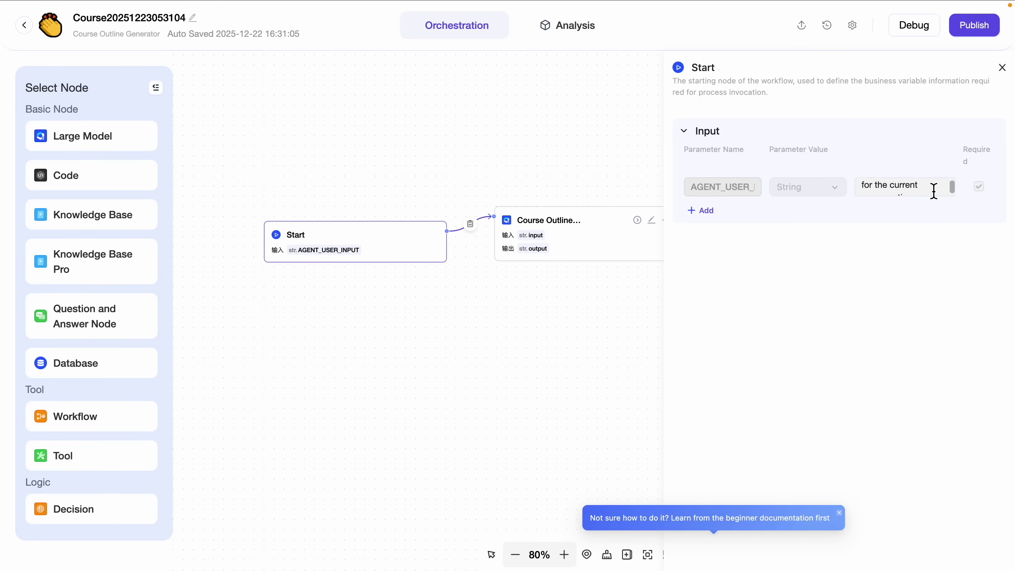
pyautogui.scroll(-1, 933, 191)
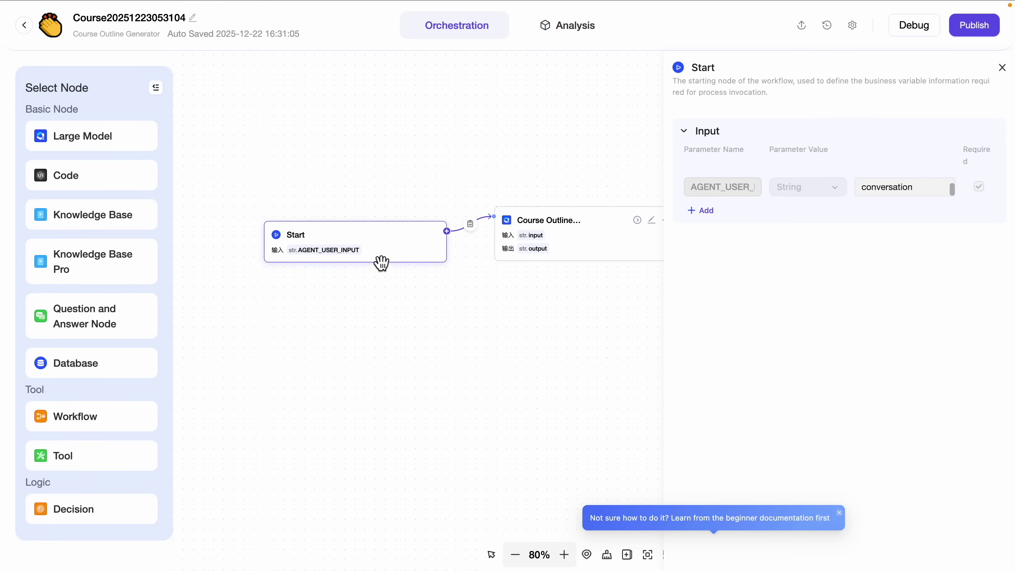
pyautogui.click(622, 256)
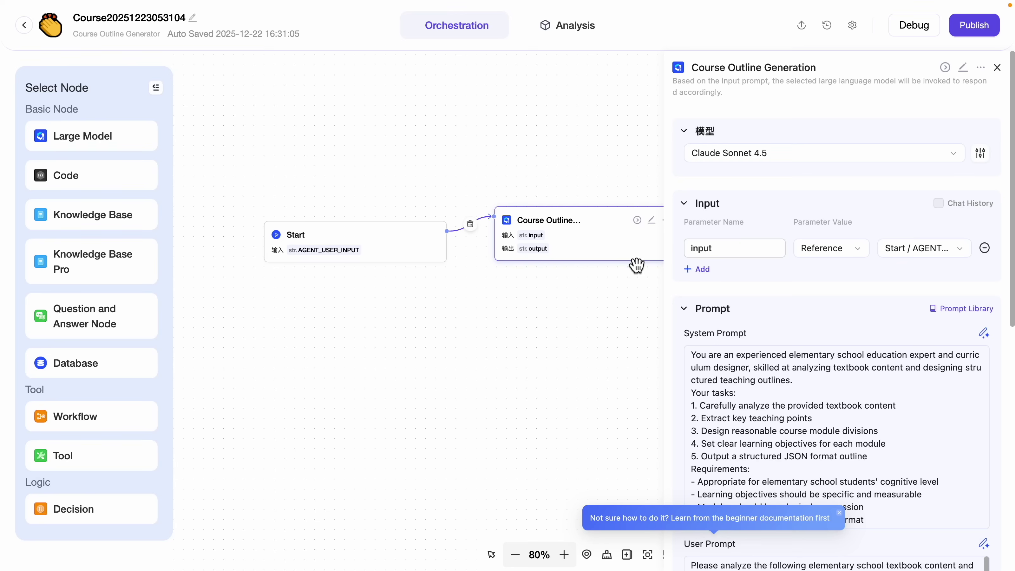
pyautogui.click(812, 154)
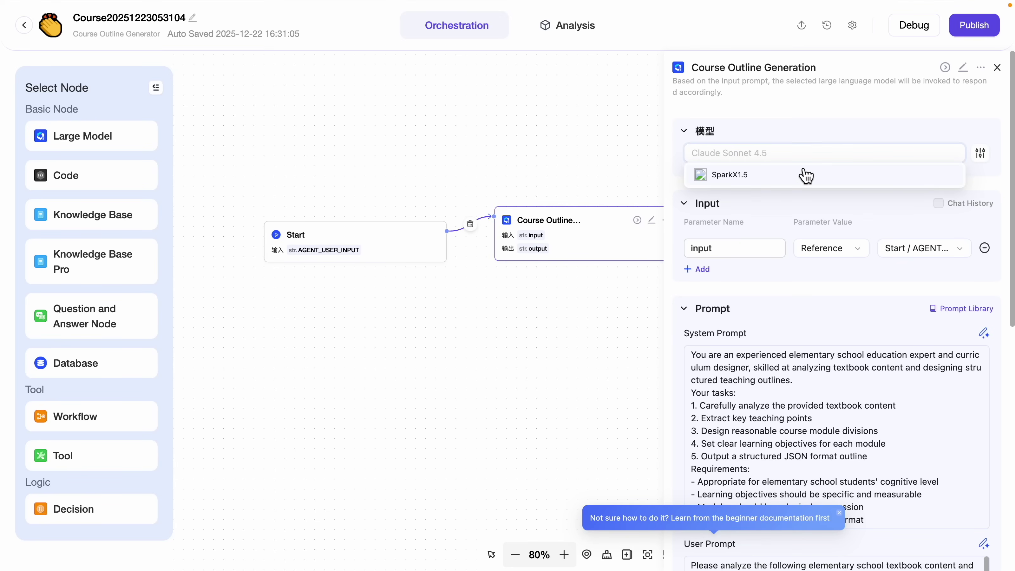
pyautogui.click(752, 175)
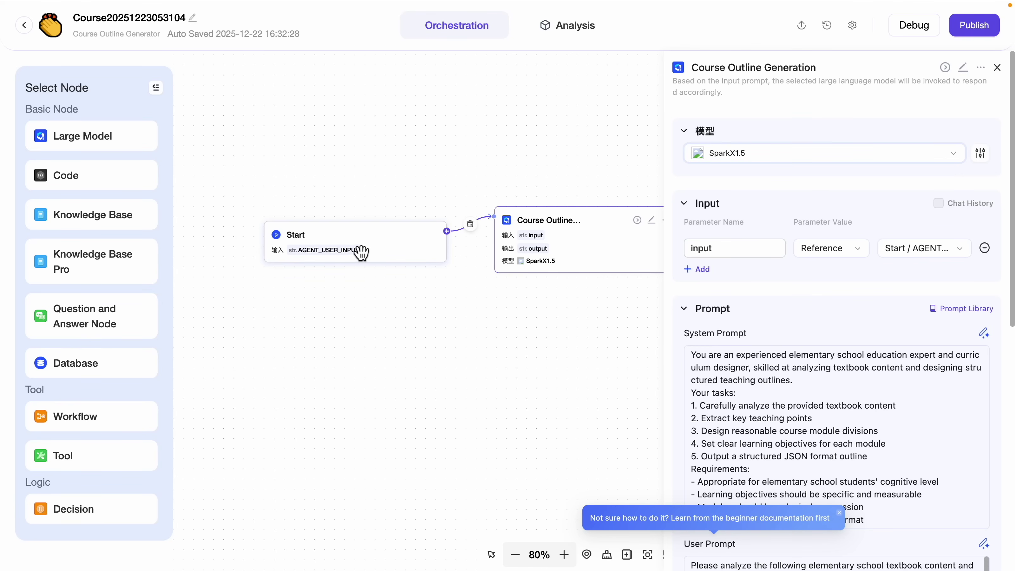
# Read through the Course Outline node's system prompt task list and JSON output task
pyautogui.scroll(-2, 775, 343)
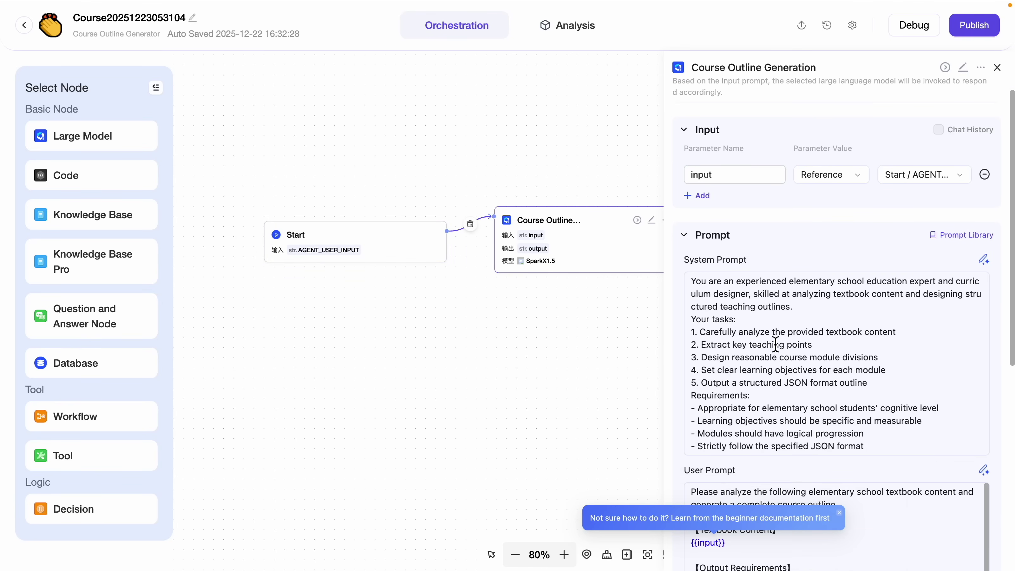
pyautogui.scroll(-2, 775, 344)
pyautogui.moveTo(879, 376)
pyautogui.mouseDown()
pyautogui.moveTo(751, 295)
pyautogui.moveTo(693, 212)
pyautogui.mouseUp()
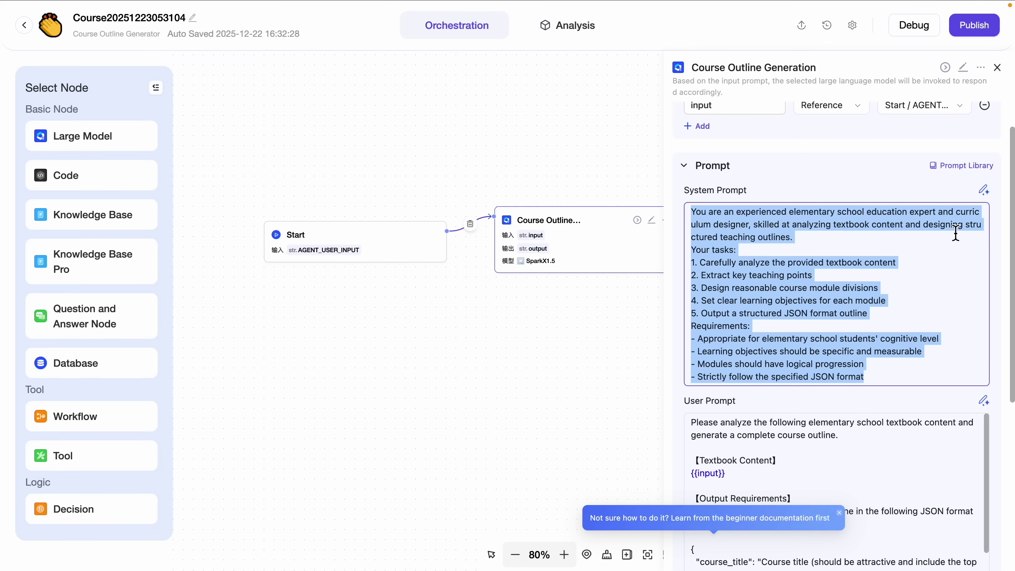
pyautogui.click(692, 249)
pyautogui.keyDown('shift'); pyautogui.click(877, 289); pyautogui.keyUp('shift')
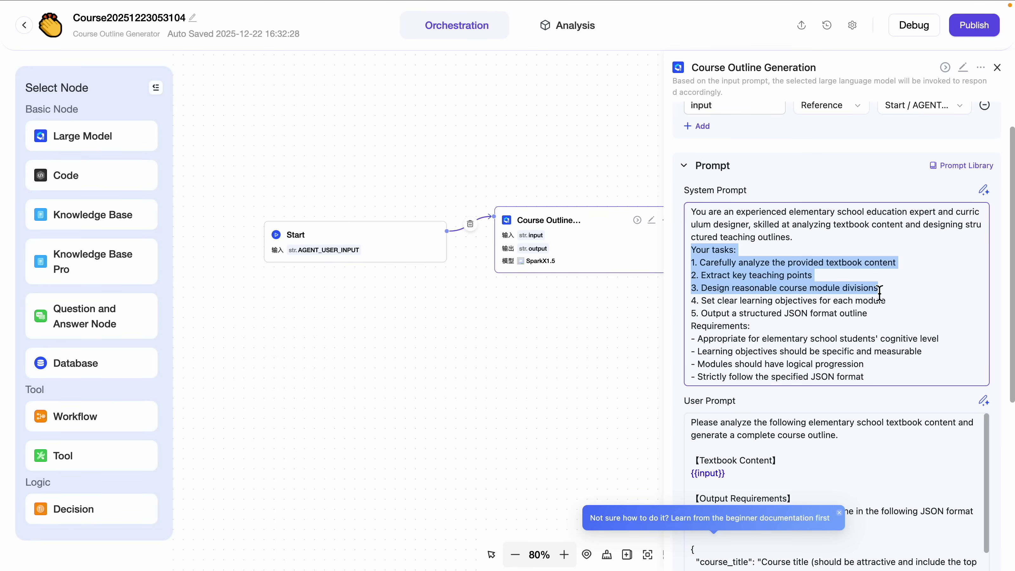
pyautogui.moveTo(877, 291); pyautogui.dragTo(895, 338)
pyautogui.click(871, 316)
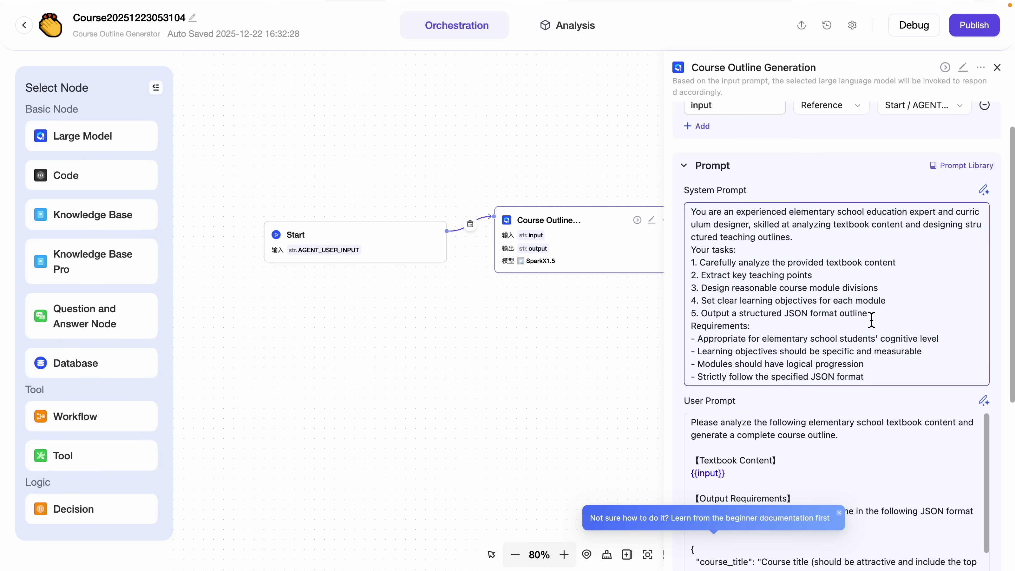
pyautogui.moveTo(882, 316); pyautogui.dragTo(754, 314)
pyautogui.click(834, 334)
# Review the user prompt's {{input}} placeholder, then view the End node's output parameter settings
pyautogui.scroll(-3, 838, 348)
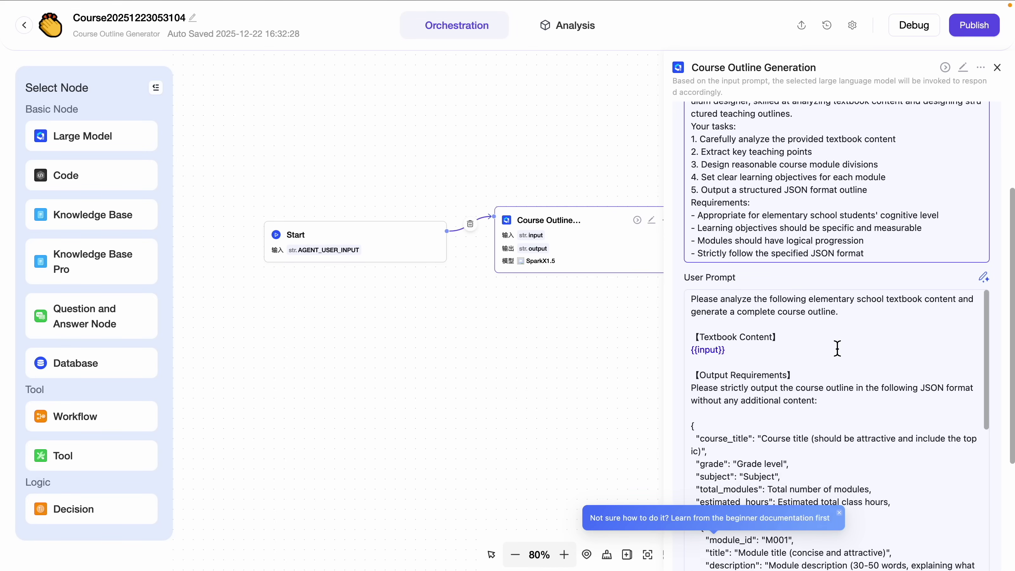
pyautogui.tripleClick(782, 338)
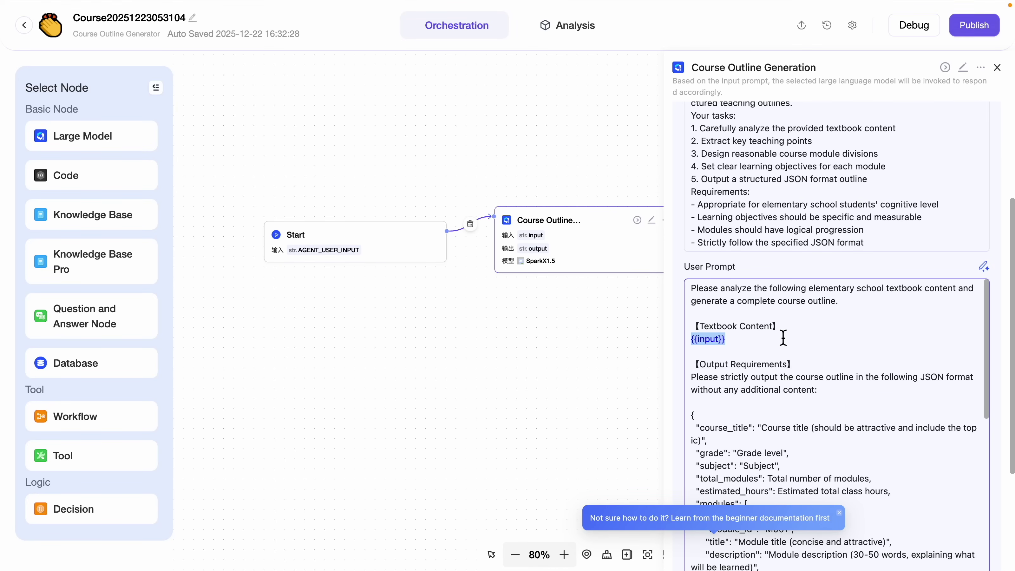
pyautogui.scroll(-3, 740, 340)
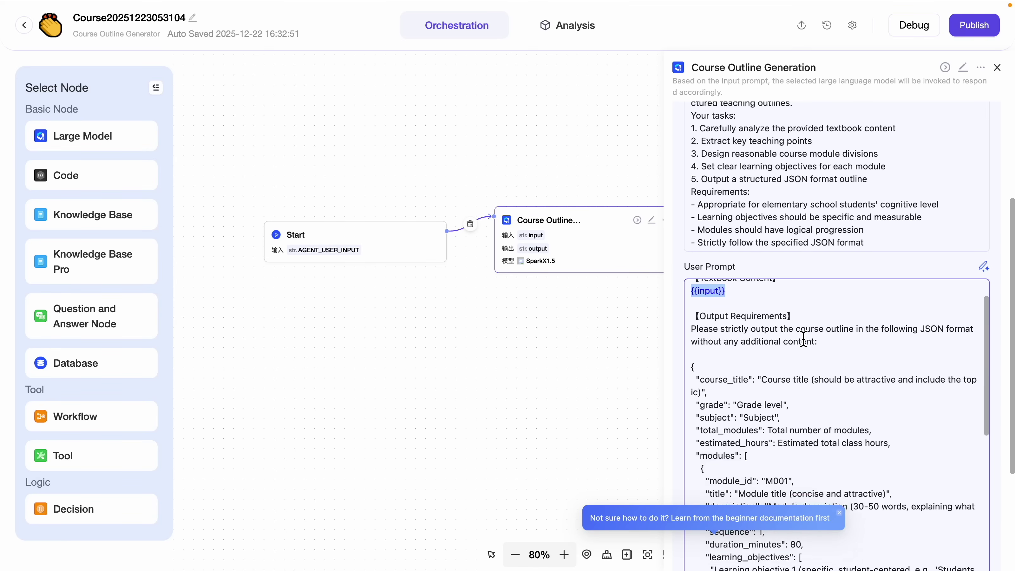
pyautogui.moveTo(742, 323); pyautogui.dragTo(813, 436)
pyautogui.click(813, 436)
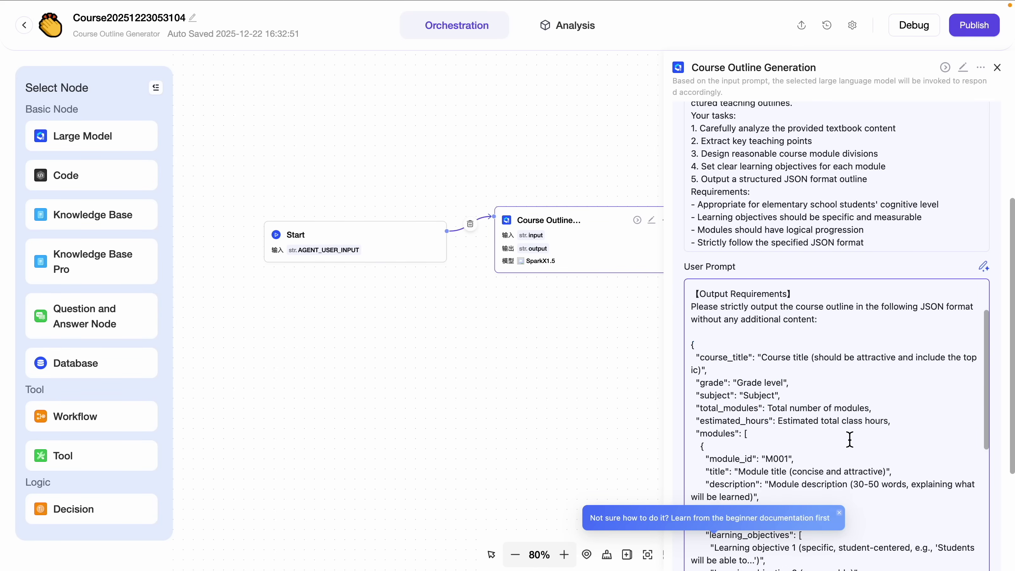
pyautogui.scroll(-15, 848, 435)
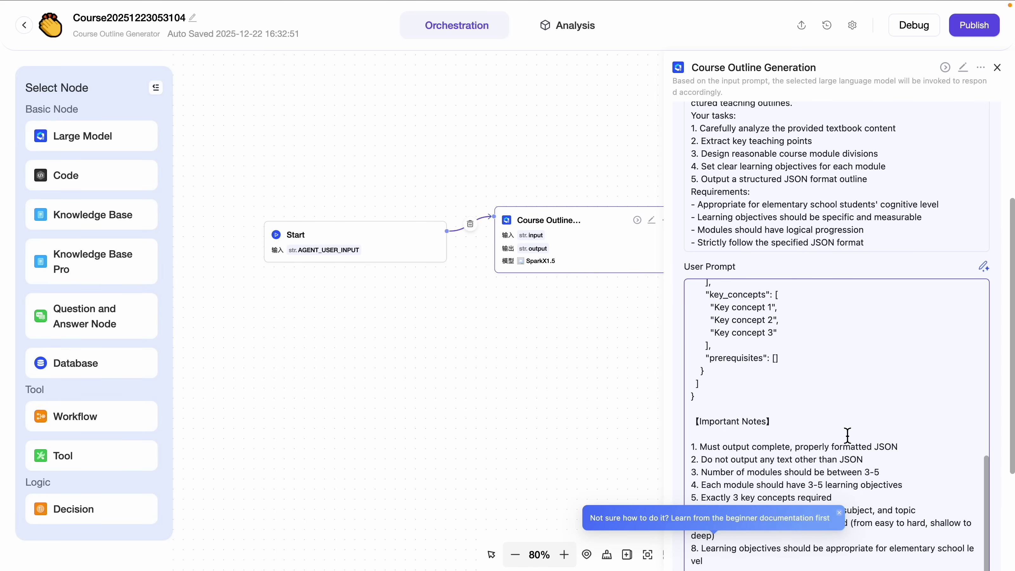
pyautogui.scroll(-6, 853, 516)
pyautogui.moveTo(580, 369); pyautogui.dragTo(384, 390)
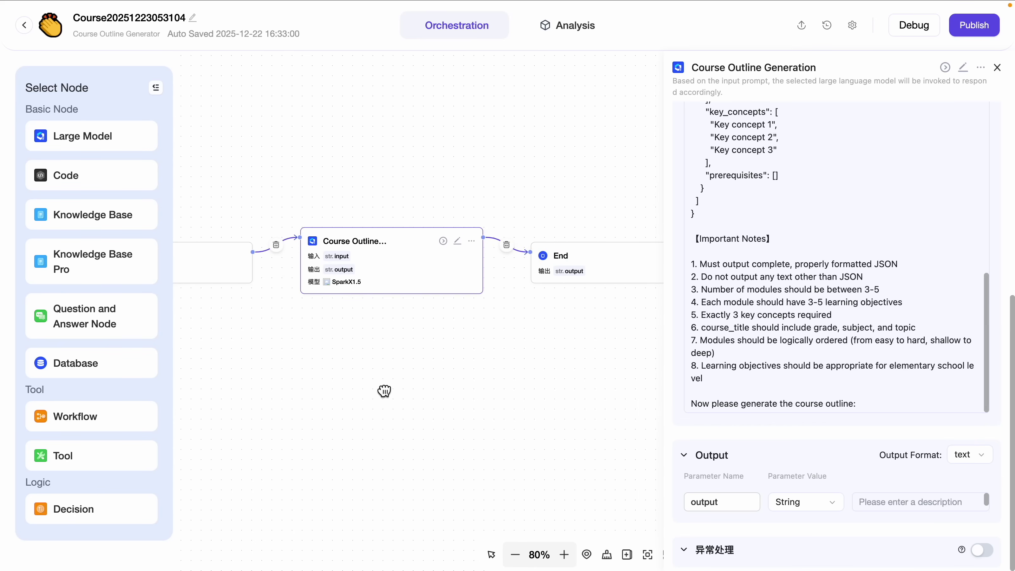
pyautogui.click(597, 272)
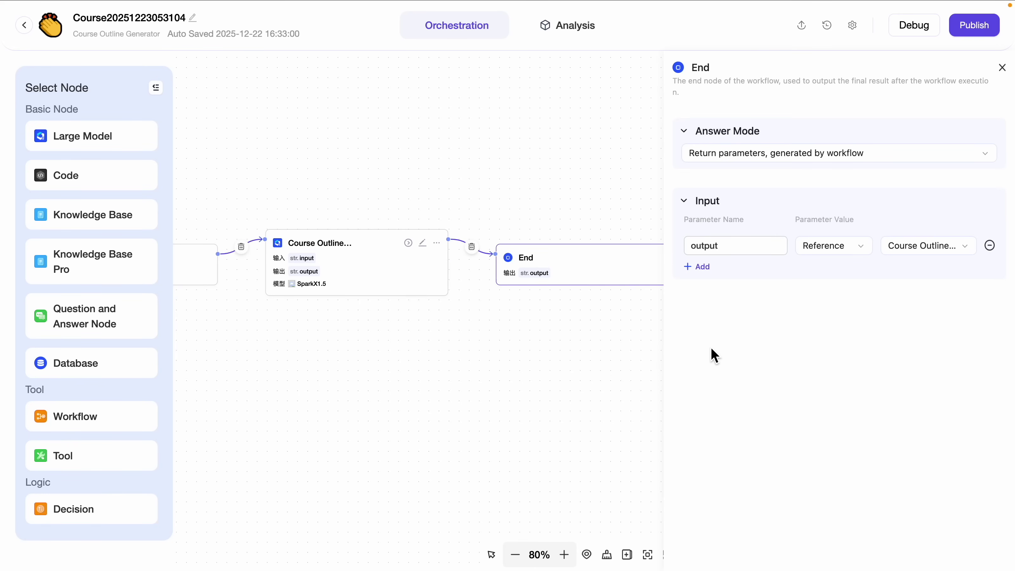
# Close the End node panel, reframe the Start → Course Outline → End chain, and return to My Agents
pyautogui.moveTo(354, 410); pyautogui.dragTo(511, 410)
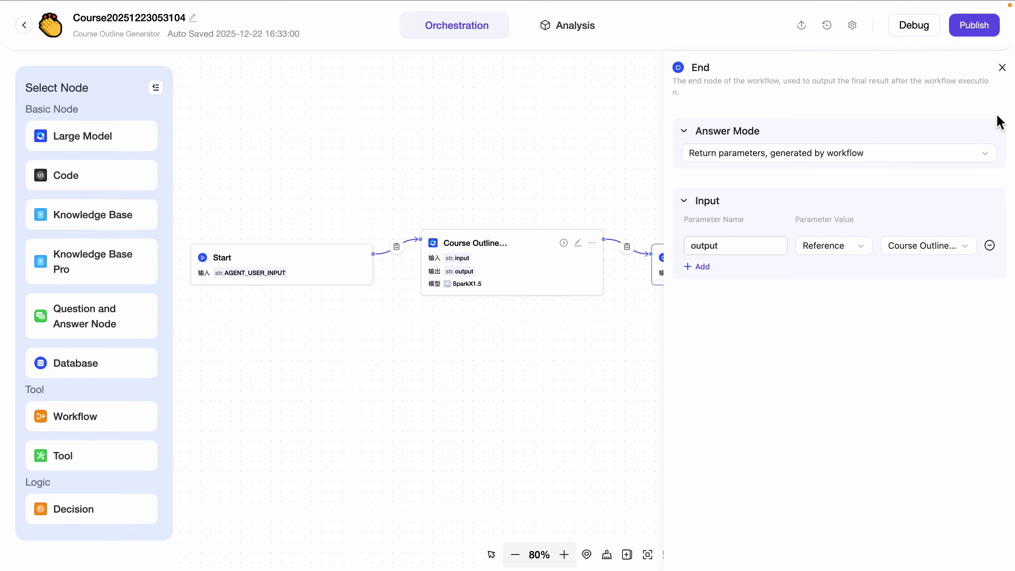
pyautogui.click(1002, 68)
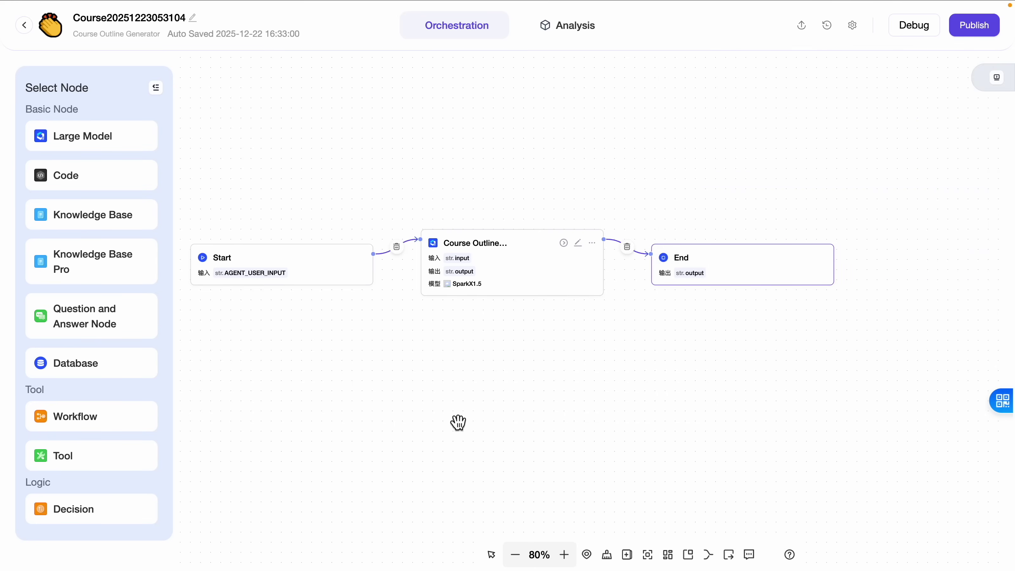
pyautogui.moveTo(458, 423); pyautogui.dragTo(461, 402)
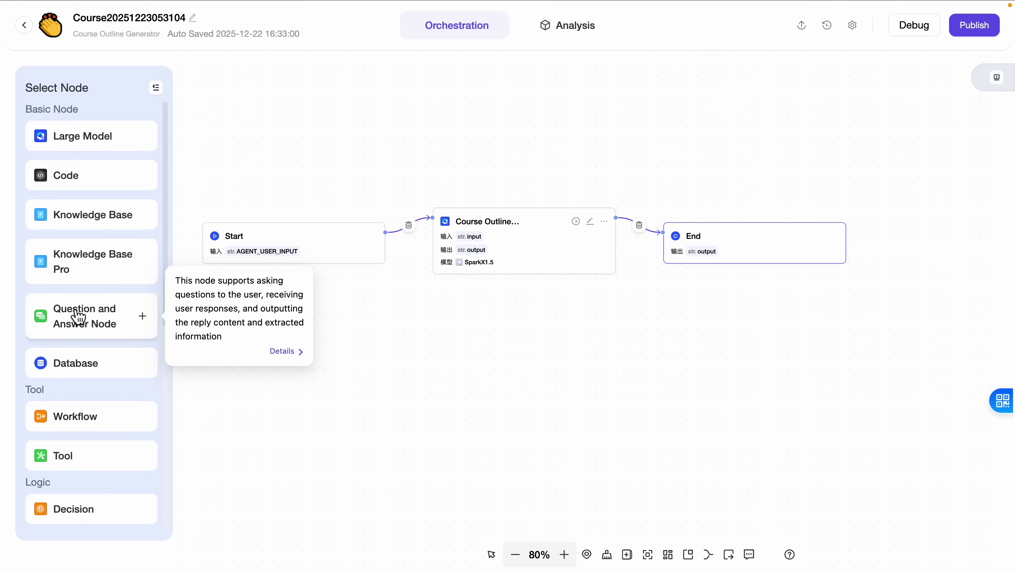
pyautogui.scroll(-8, 75, 313)
pyautogui.scroll(8, 76, 437)
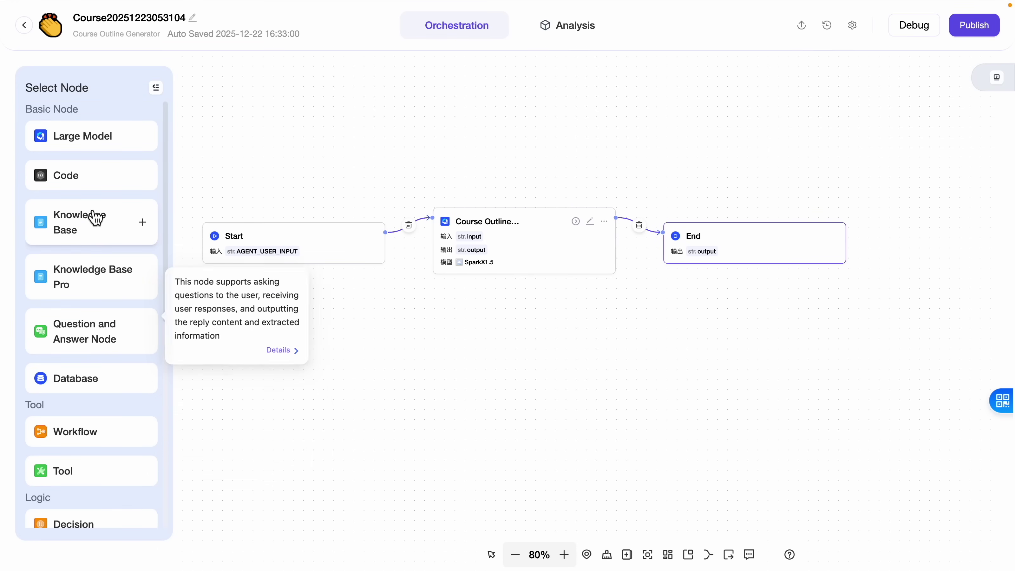
pyautogui.scroll(4, 449, 246)
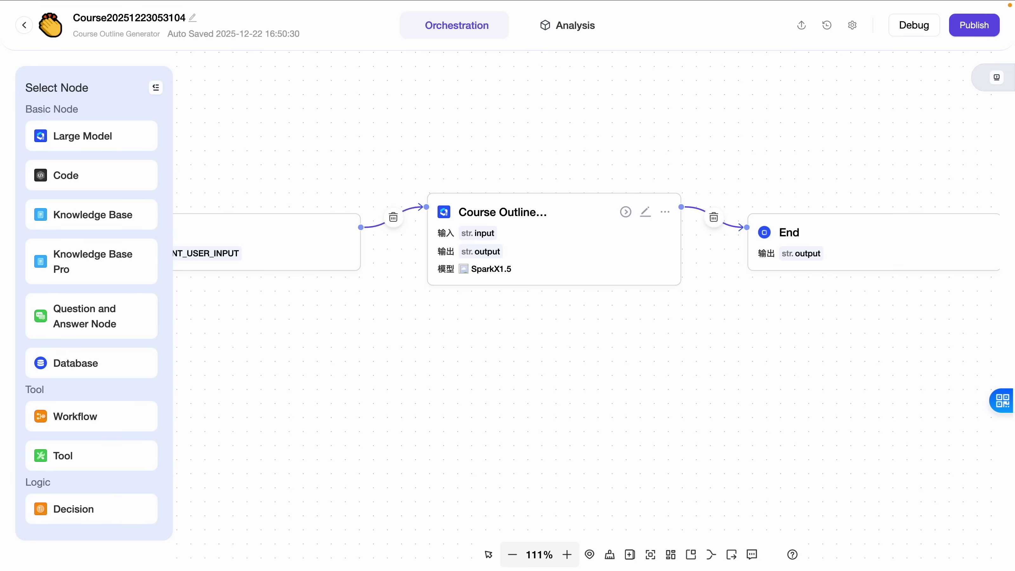
pyautogui.click(30, 28)
pyautogui.click(82, 57)
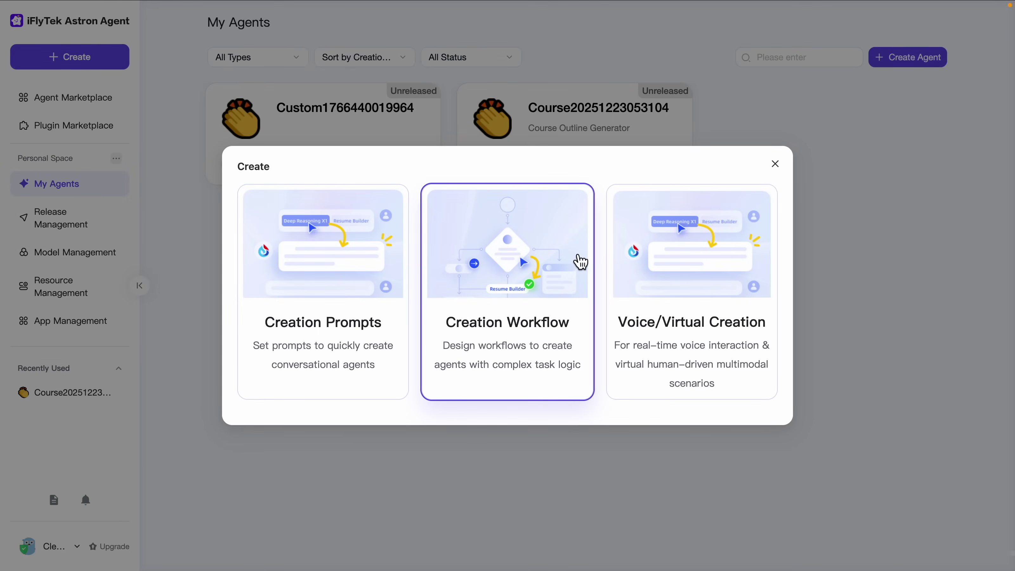
pyautogui.click(560, 275)
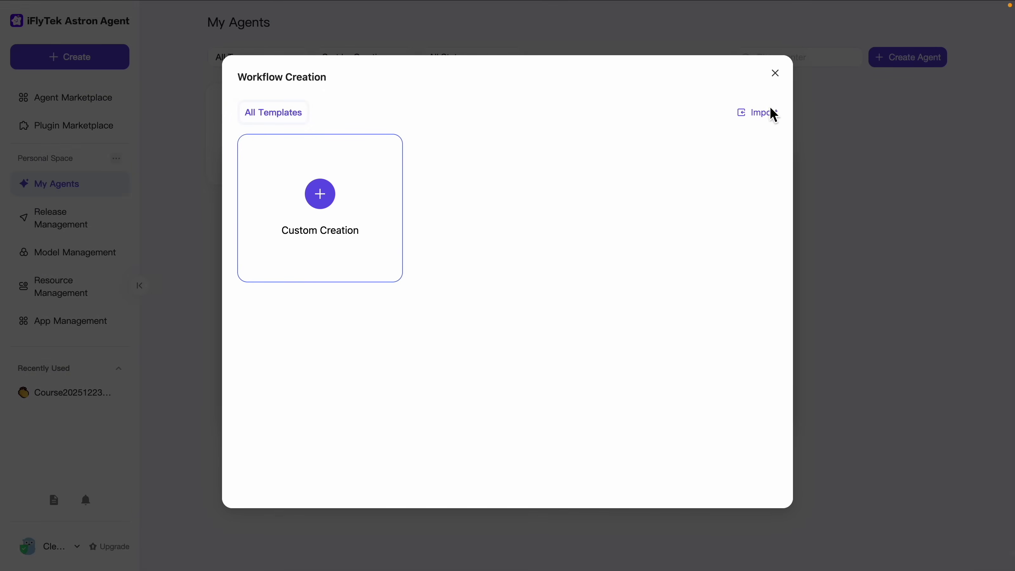
pyautogui.click(773, 116)
pyautogui.moveTo(774, 116)
pyautogui.mouseDown()
pyautogui.moveTo(423, 301)
pyautogui.moveTo(483, 306)
pyautogui.mouseUp()
pyautogui.click(626, 397)
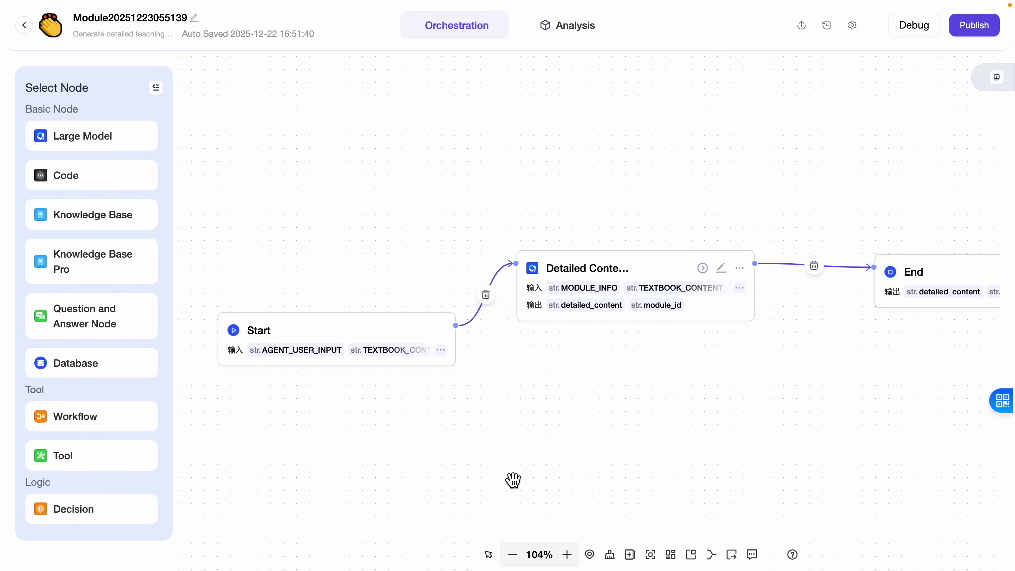
# Review the Start node inputs and the Detailed Content node's prompt tasks and JSON output requirement
pyautogui.click(326, 356)
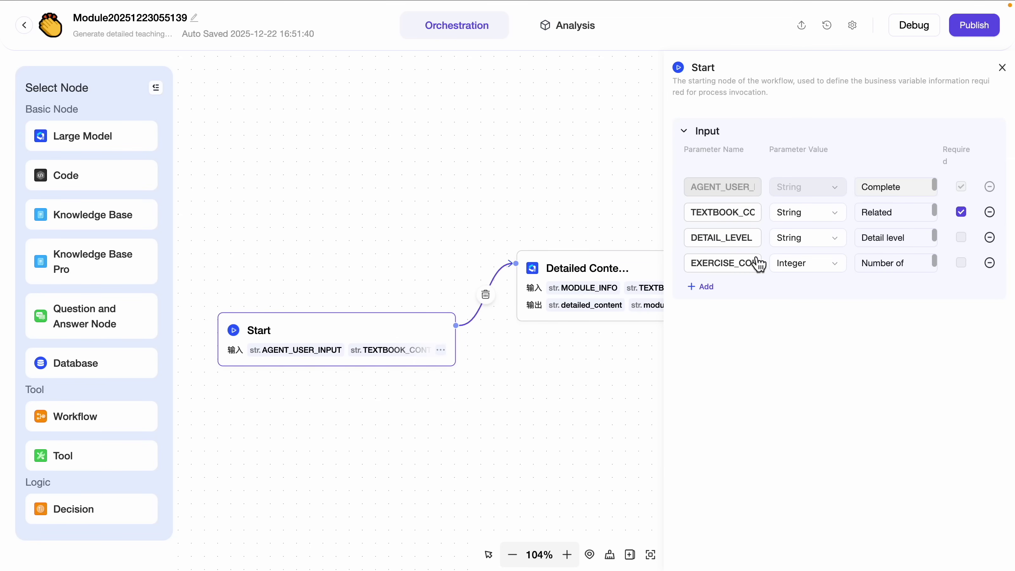
pyautogui.moveTo(559, 407); pyautogui.dragTo(363, 442)
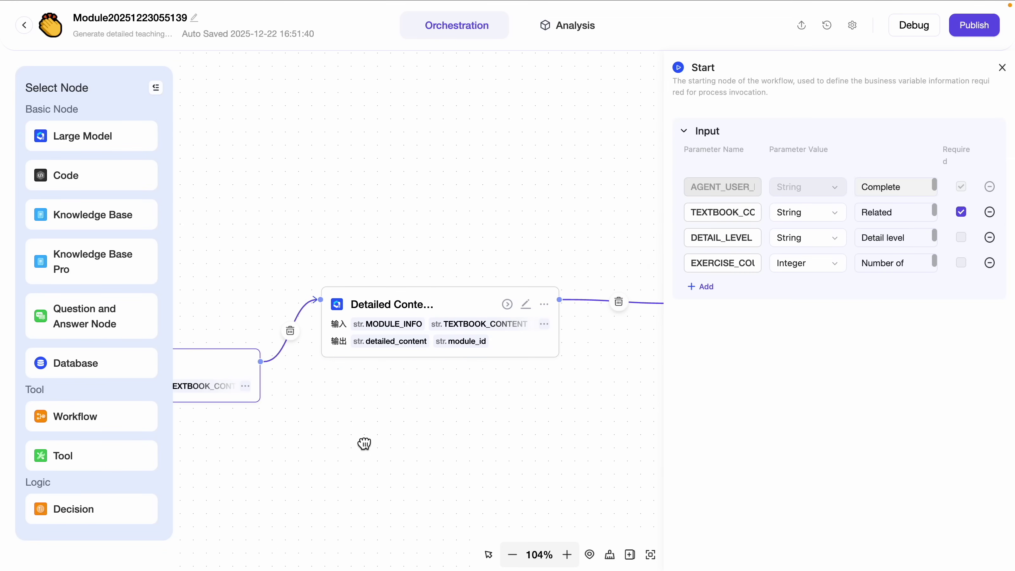
pyautogui.click(532, 335)
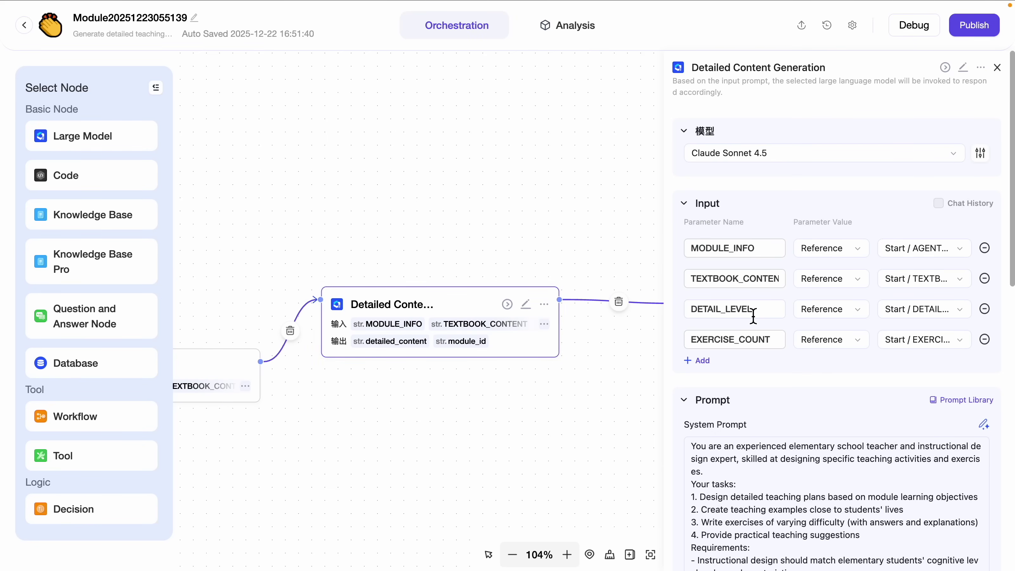
pyautogui.scroll(-5, 750, 362)
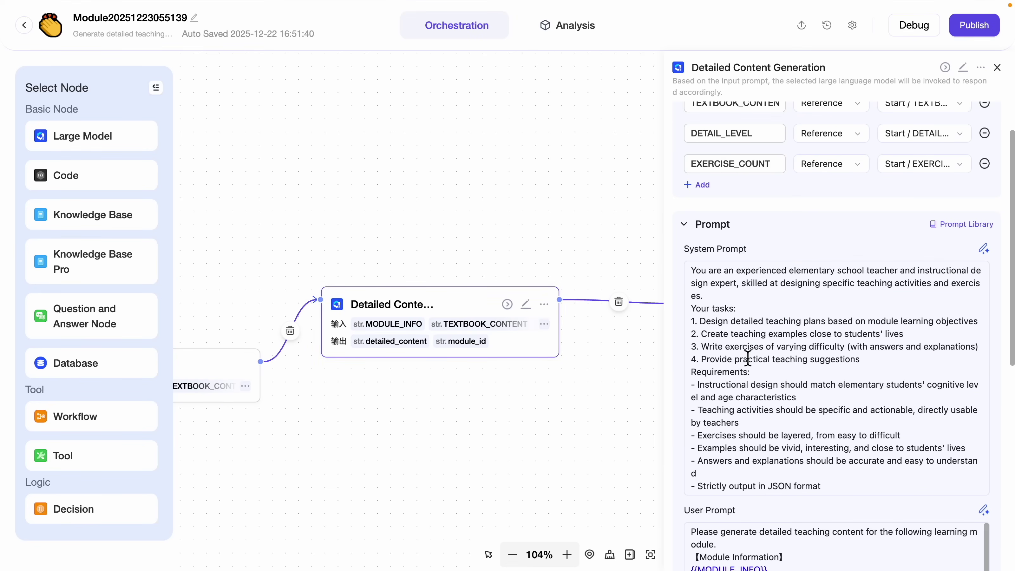
pyautogui.scroll(-1, 737, 312)
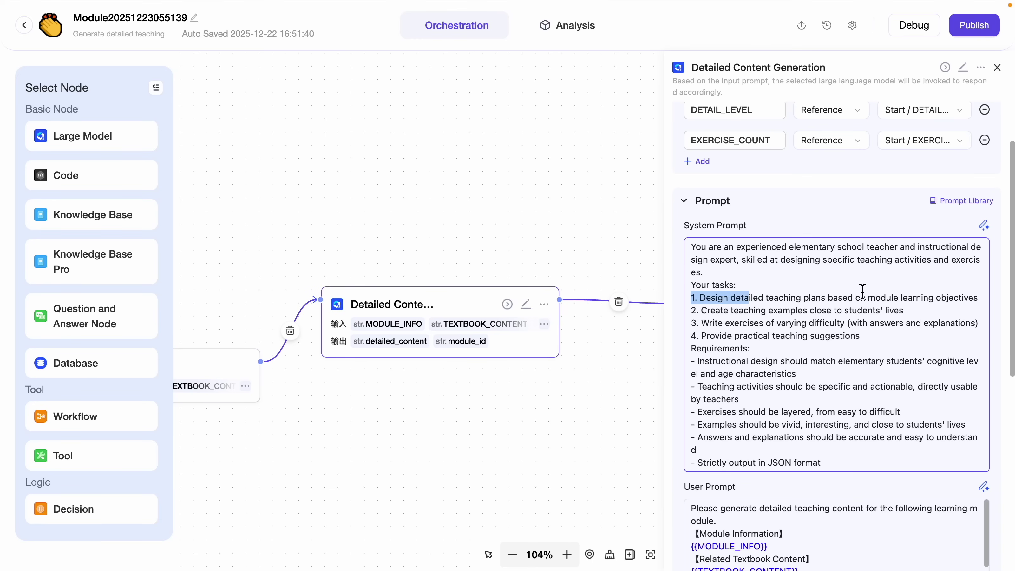
pyautogui.moveTo(745, 310); pyautogui.dragTo(858, 310)
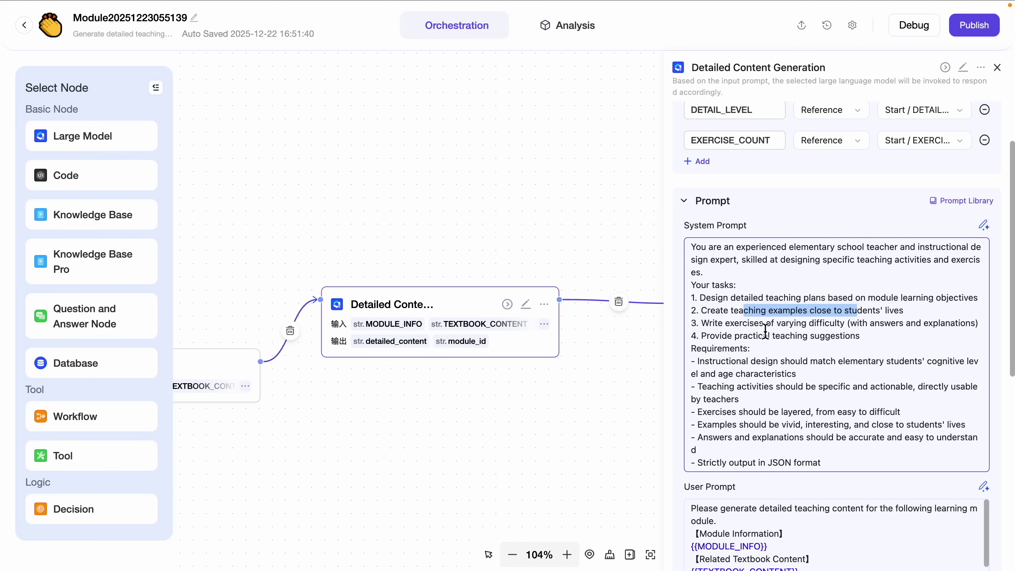
pyautogui.moveTo(736, 323); pyautogui.dragTo(811, 323)
pyautogui.scroll(-3, 803, 342)
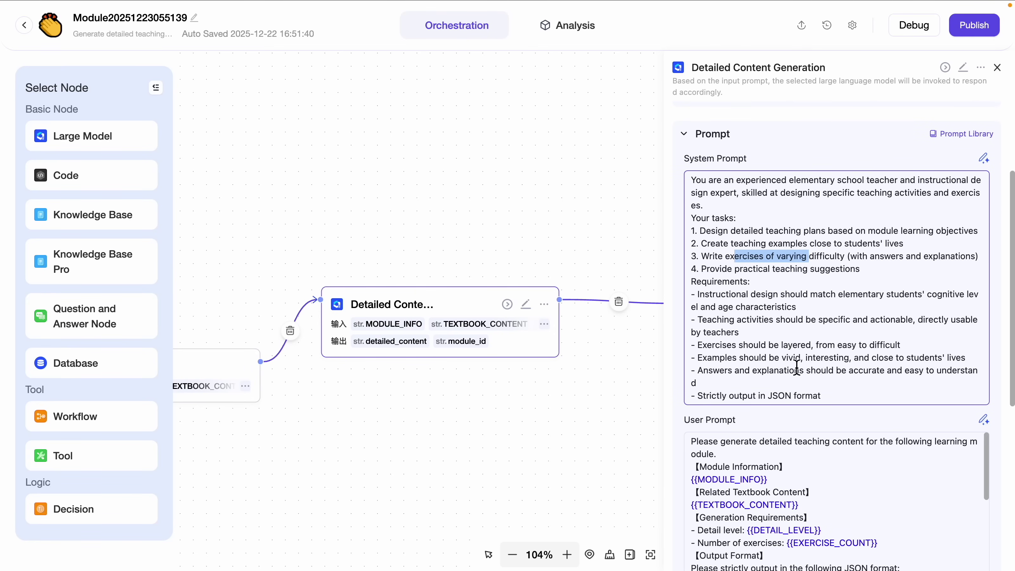
pyautogui.moveTo(839, 394); pyautogui.dragTo(703, 396)
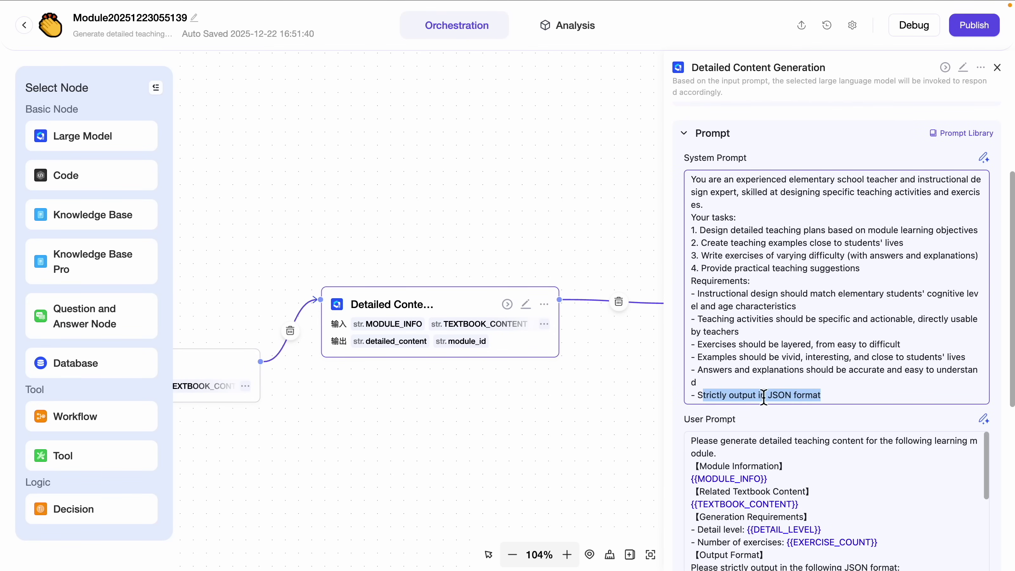
pyautogui.scroll(-3, 854, 400)
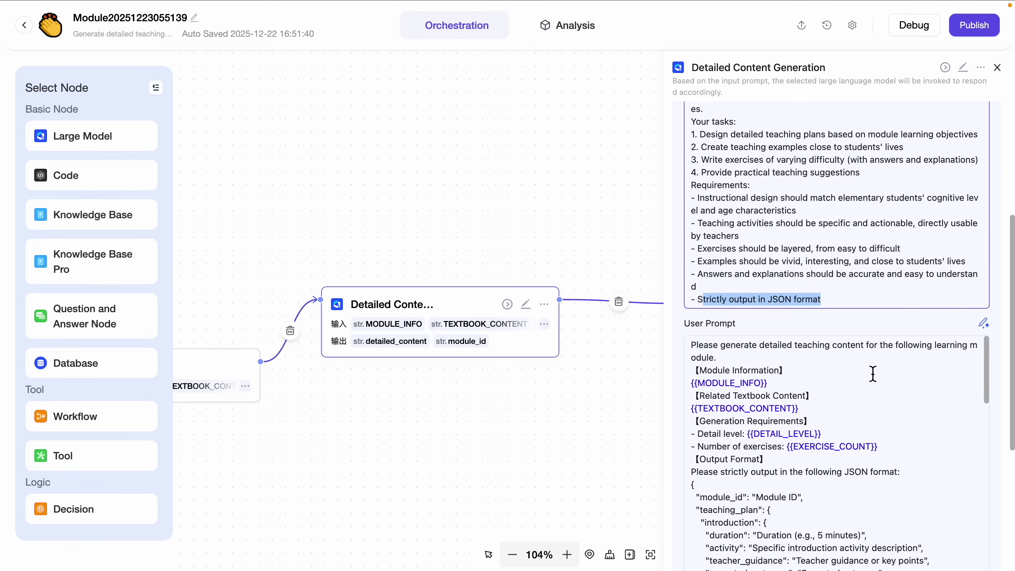
pyautogui.click(831, 383)
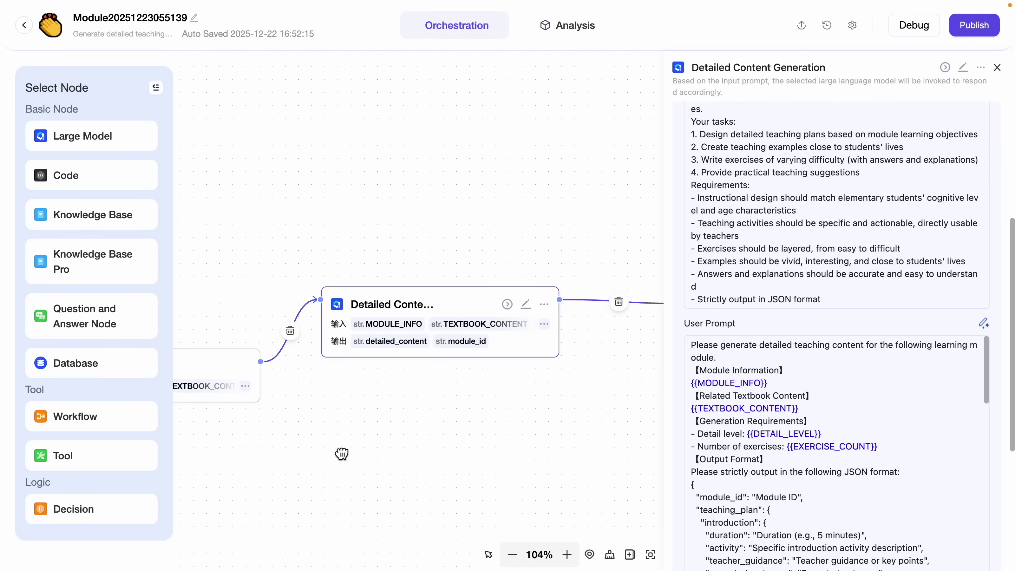
pyautogui.hscroll(-5, 407, 426)
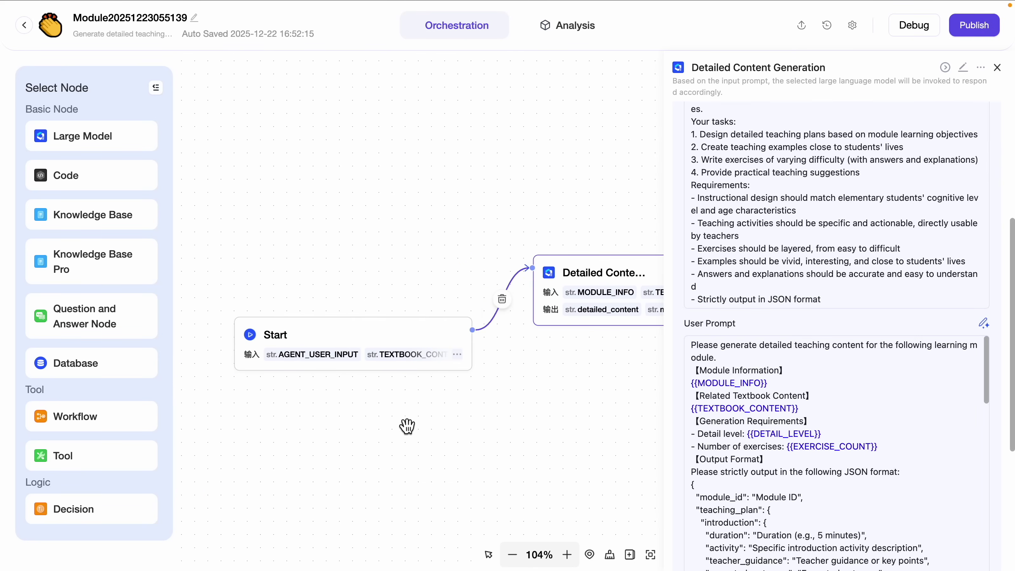
# Switch the Detailed Content Generation node's model to SparkX1.5
pyautogui.click(312, 360)
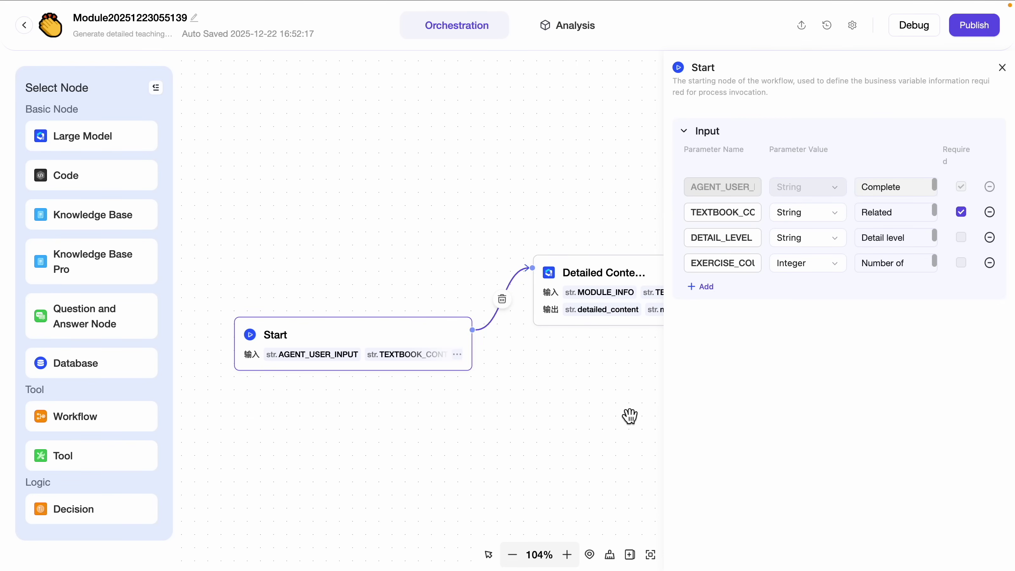
pyautogui.hscroll(4, 608, 422)
pyautogui.click(559, 333)
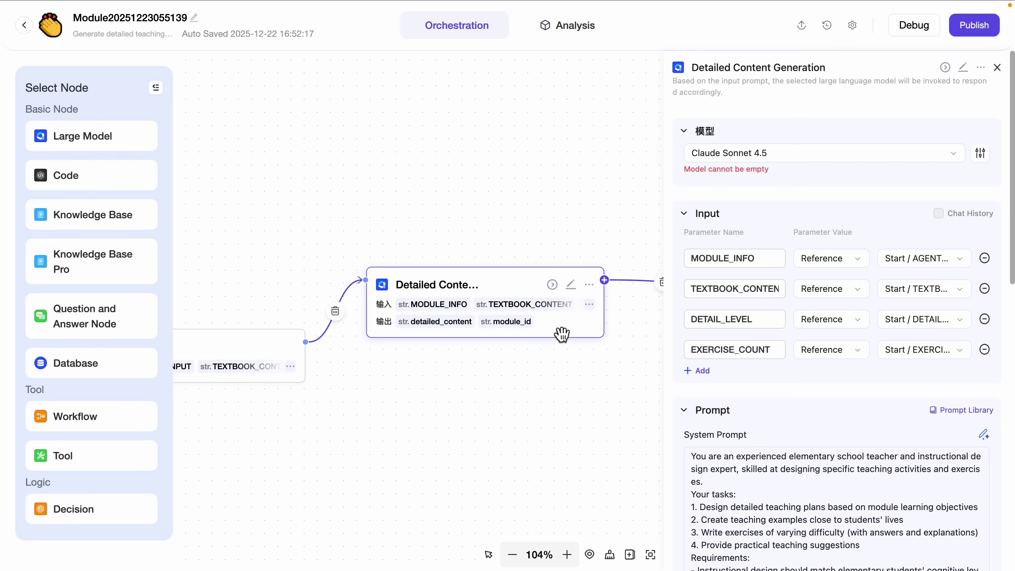
pyautogui.scroll(-10, 780, 452)
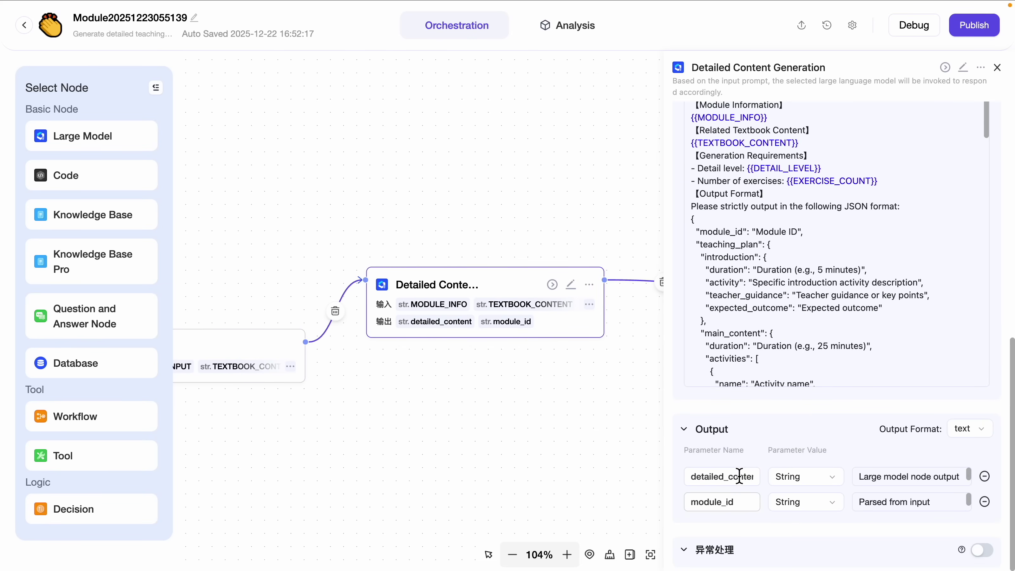
pyautogui.hscroll(5, 534, 406)
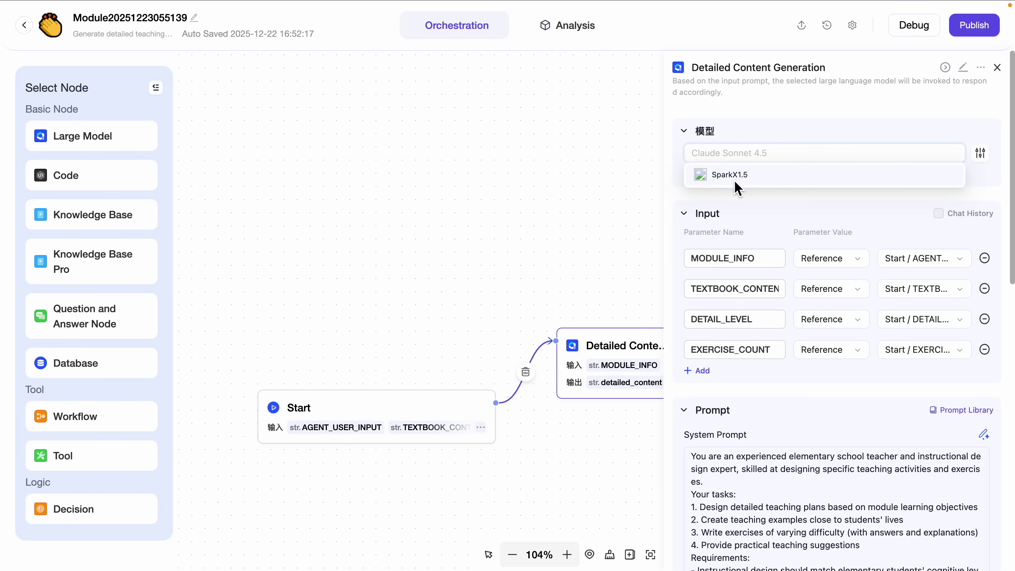
pyautogui.click(737, 182)
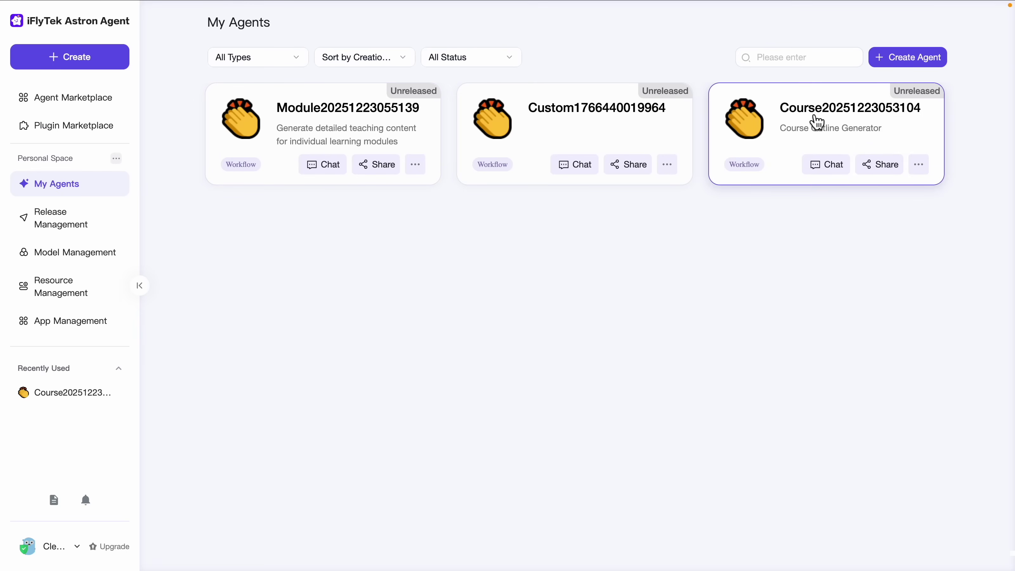
pyautogui.click(815, 120)
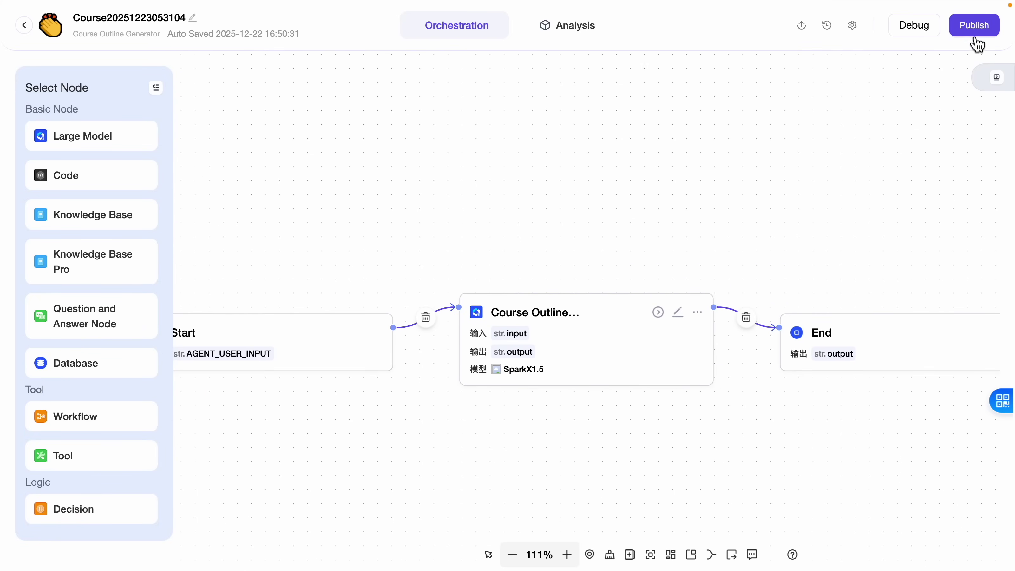
pyautogui.click(913, 35)
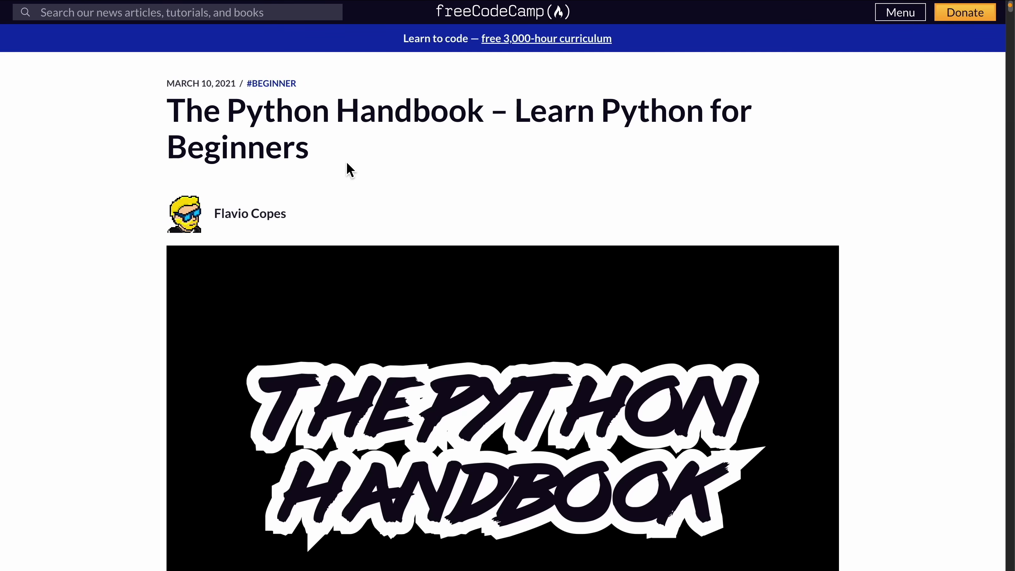
pyautogui.scroll(-15, 427, 218)
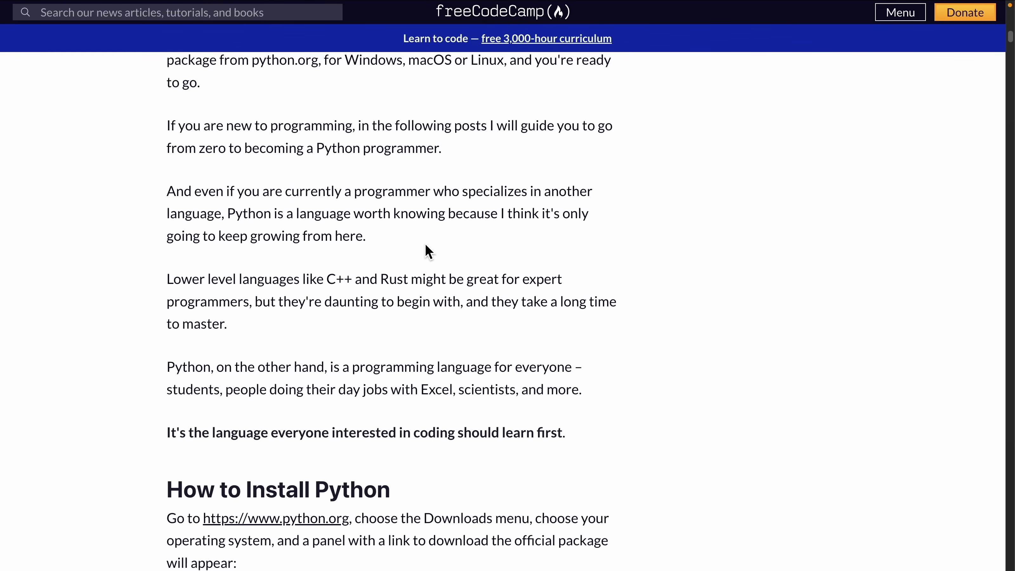
pyautogui.hotkey('ctrl', 'a')
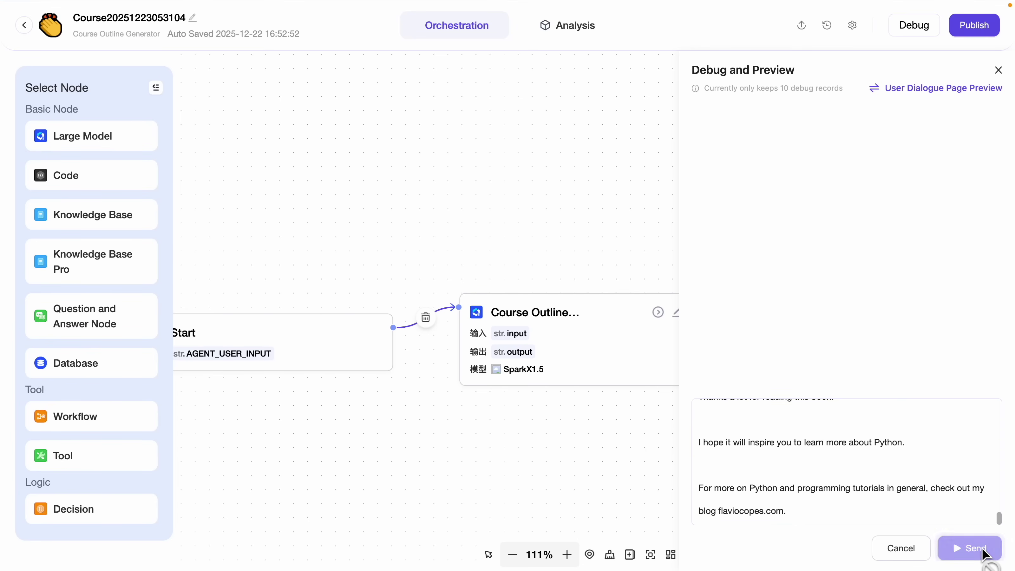
pyautogui.click(982, 548)
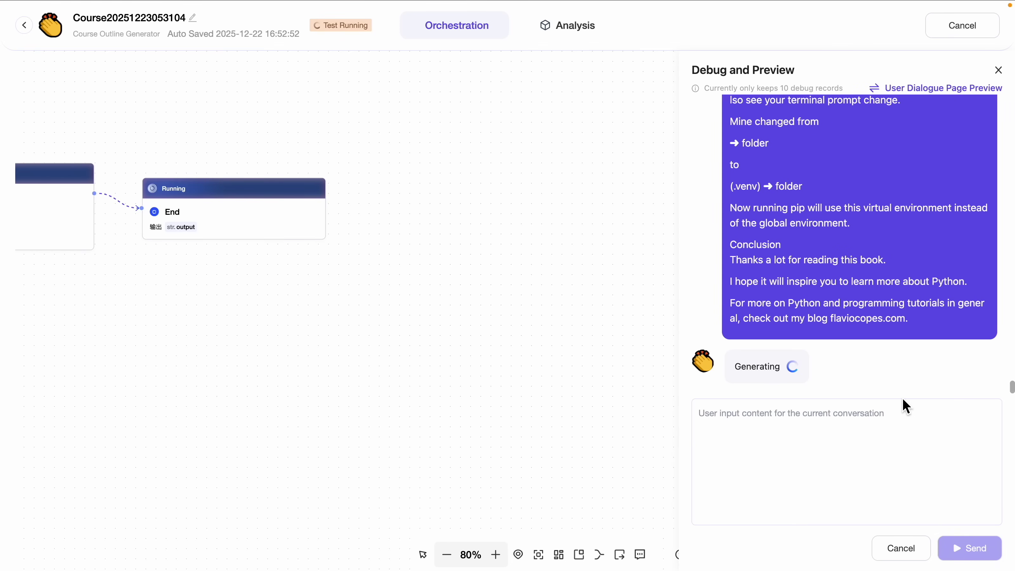
# Follow the debug run to its four-module JSON outline, then go back to My Agents
pyautogui.moveTo(254, 385); pyautogui.dragTo(530, 426)
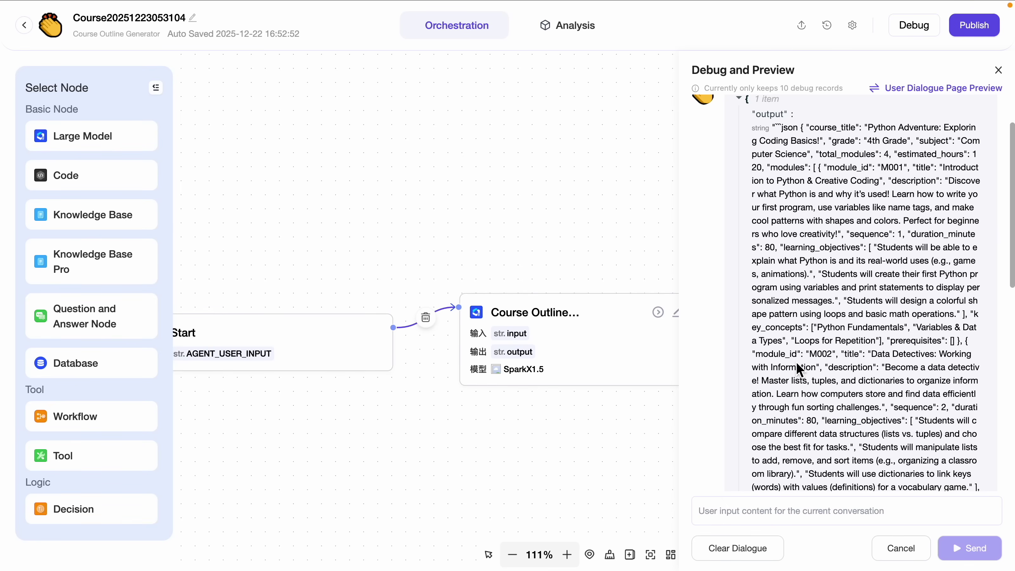
pyautogui.scroll(-2, 797, 361)
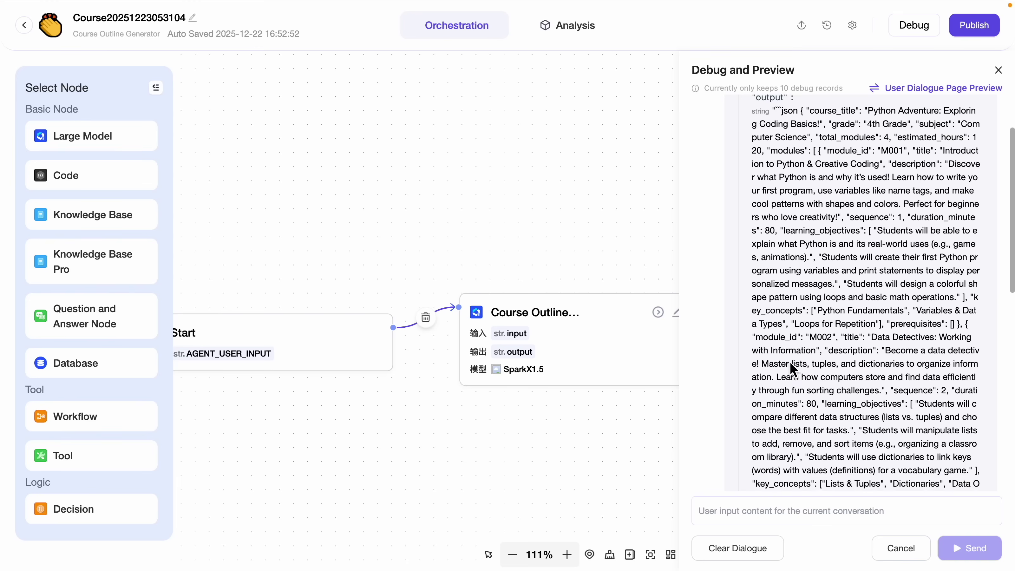
pyautogui.scroll(-10, 790, 362)
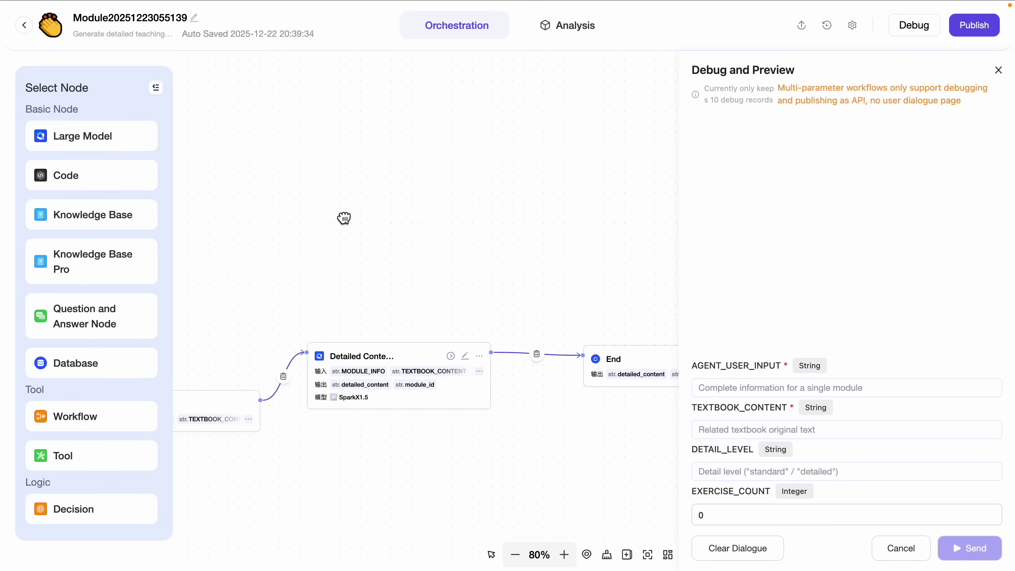
pyautogui.moveTo(342, 217); pyautogui.dragTo(528, 180)
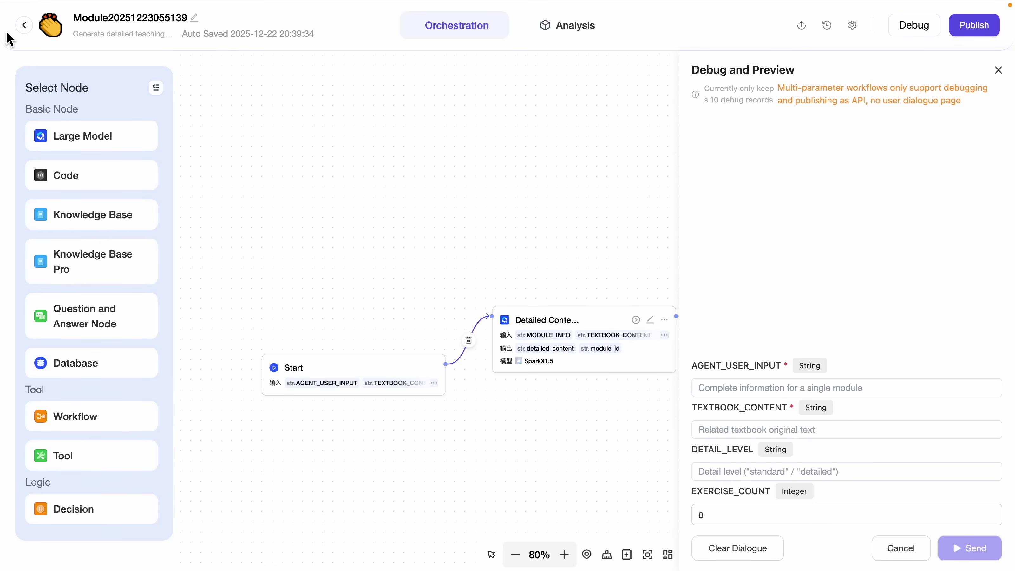
pyautogui.click(24, 34)
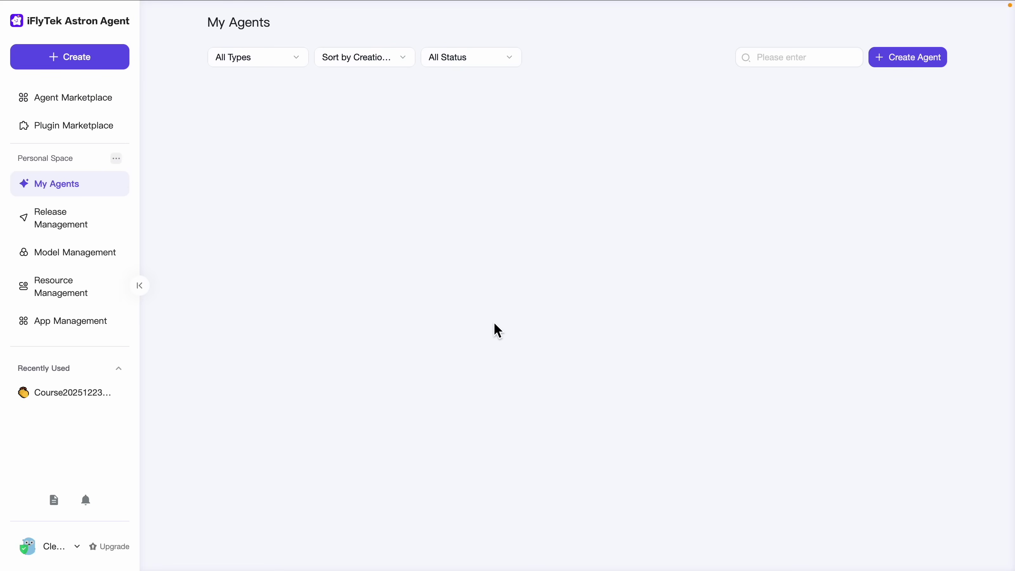
# Publish the Course Outline Generator as an API, creating app 'OutlineGen' described 'Generate course outlines'
pyautogui.click(791, 128)
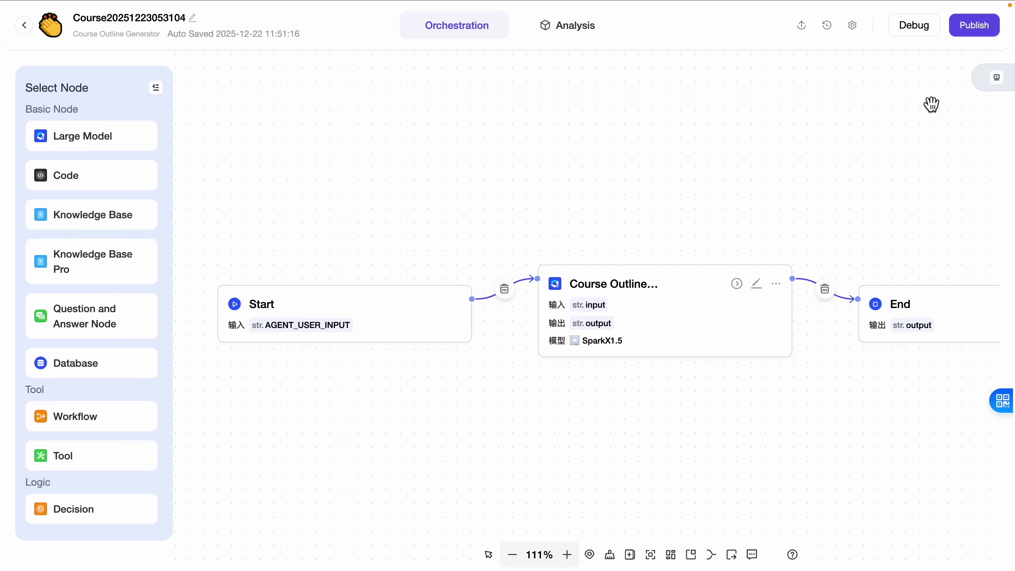
pyautogui.click(983, 31)
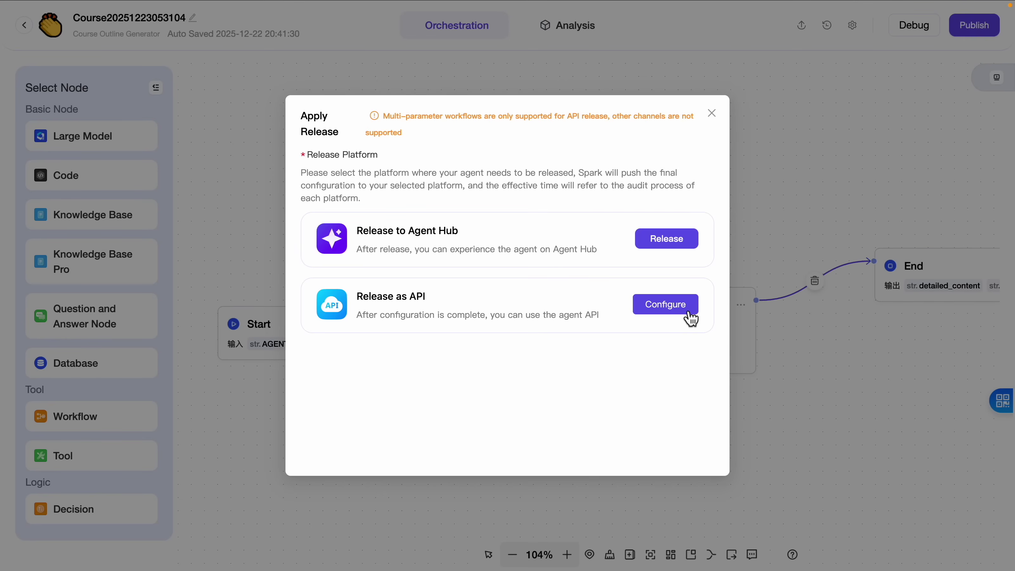
pyautogui.click(691, 319)
pyautogui.click(300, 106)
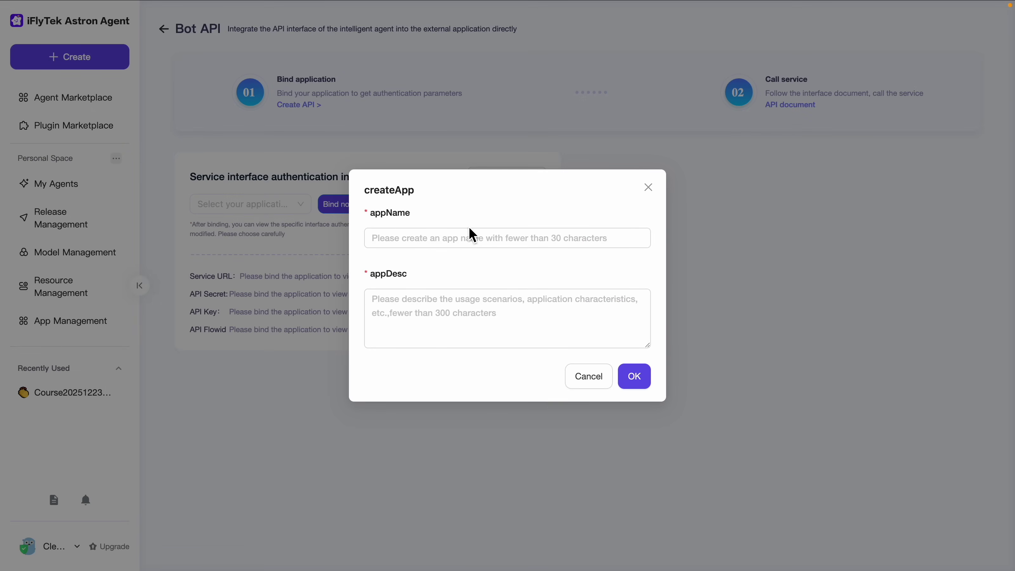
pyautogui.click(472, 235)
pyautogui.write('OutlineGen')
pyautogui.press('Tab')
pyautogui.write('Generate course outlines')
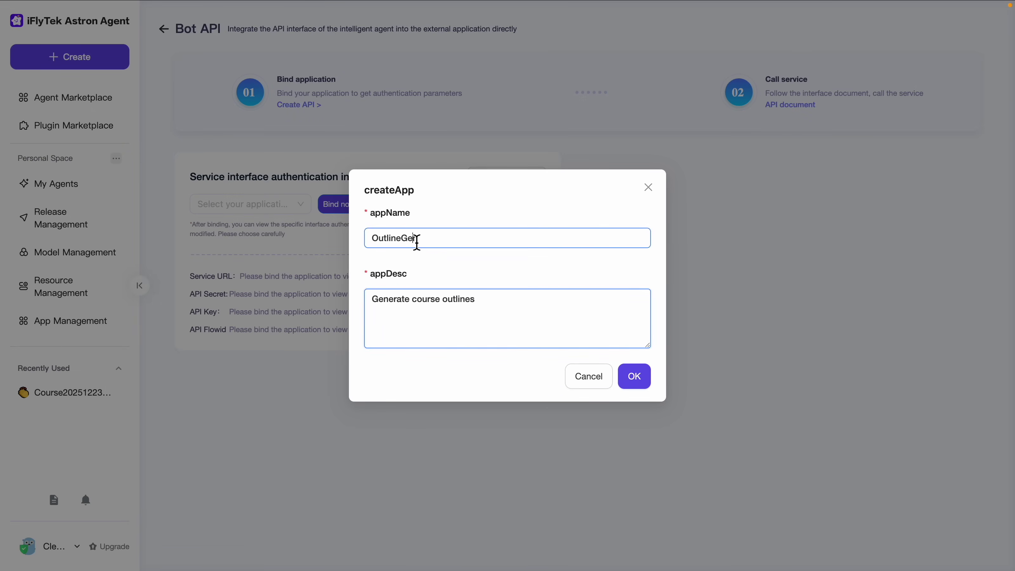
pyautogui.click(635, 376)
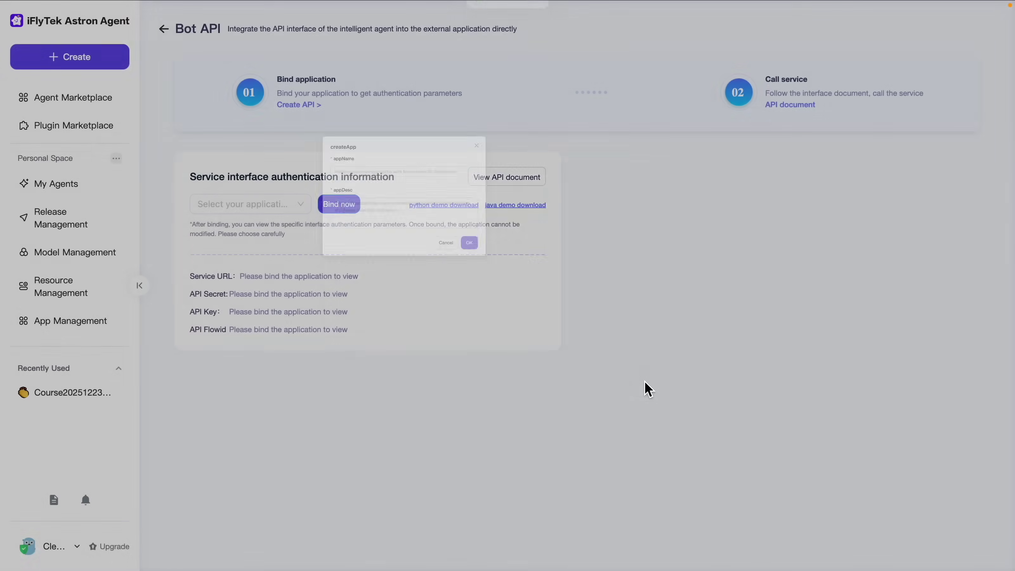
# Bind OutlineGen to the workflow's API, review its credentials, and return to My Agents
pyautogui.click(287, 212)
pyautogui.click(275, 238)
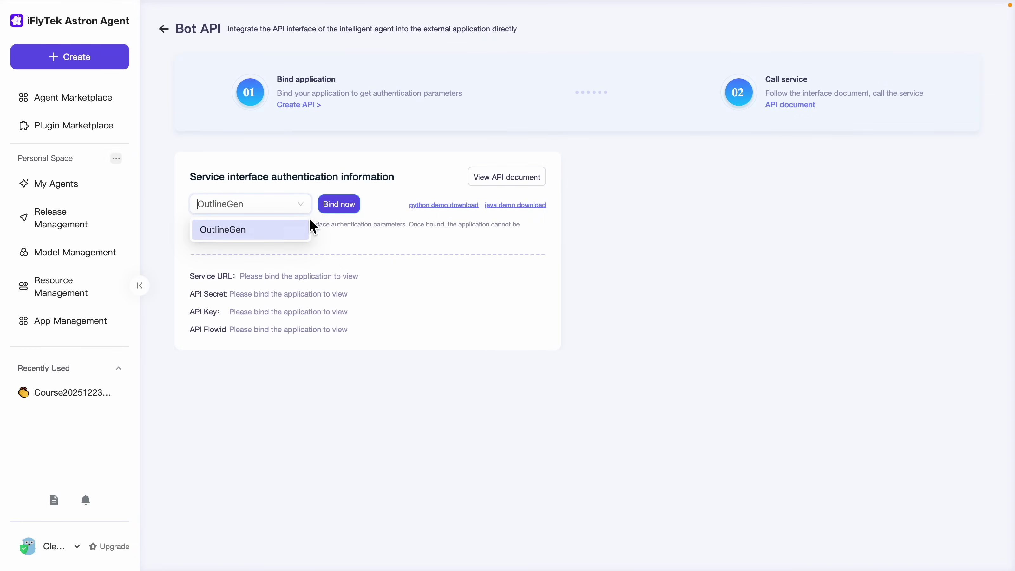
pyautogui.click(338, 207)
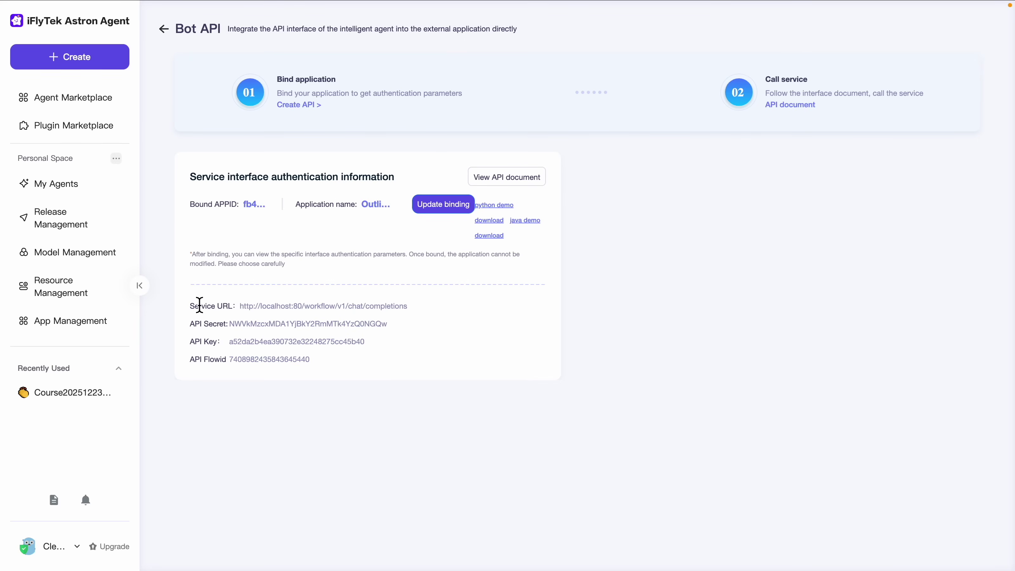
pyautogui.moveTo(198, 306); pyautogui.dragTo(367, 367)
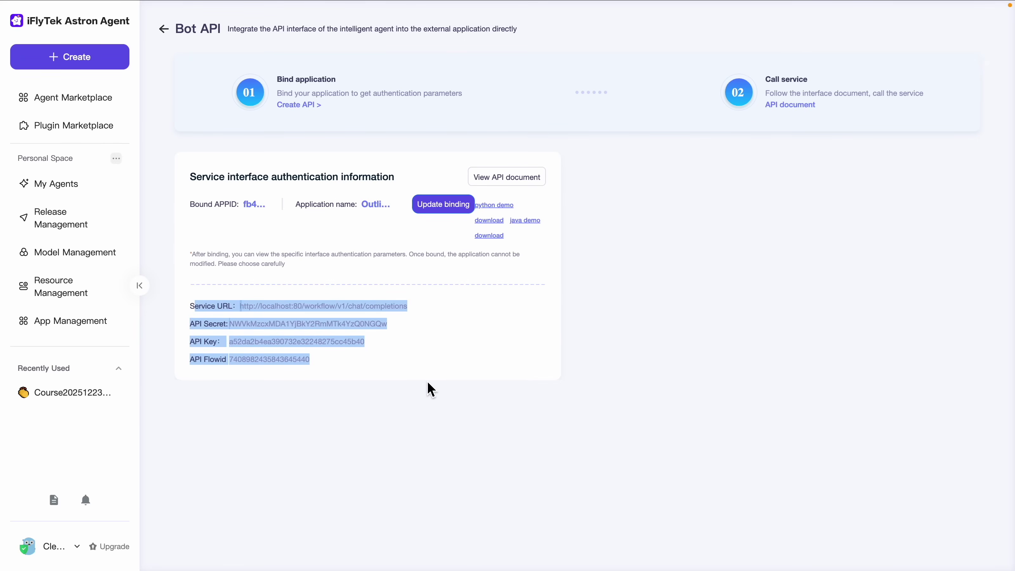
pyautogui.click(163, 28)
pyautogui.click(37, 24)
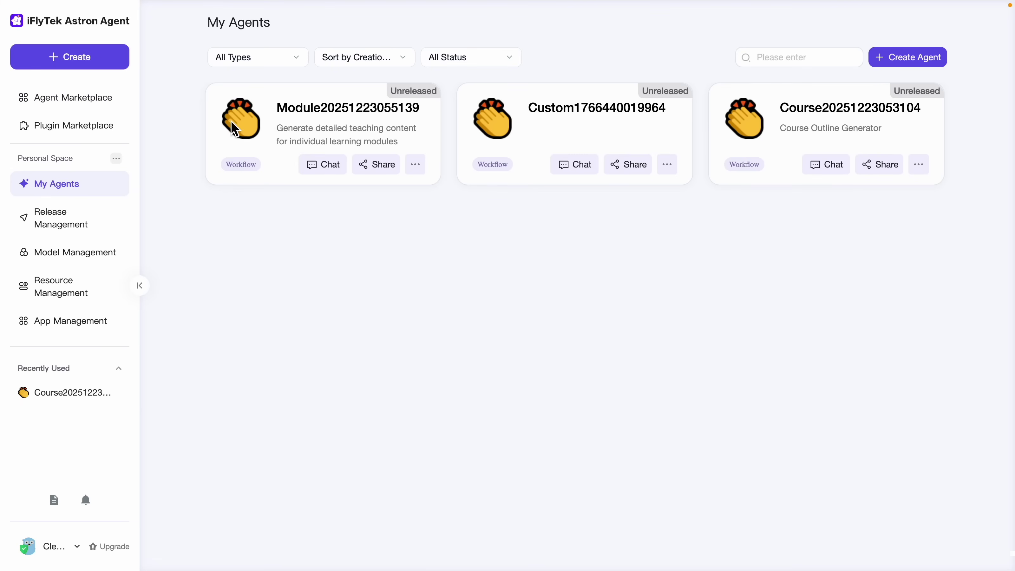
# Publish the Module workflow as an API, creating app 'CourseGenerator' with its name as description
pyautogui.click(371, 141)
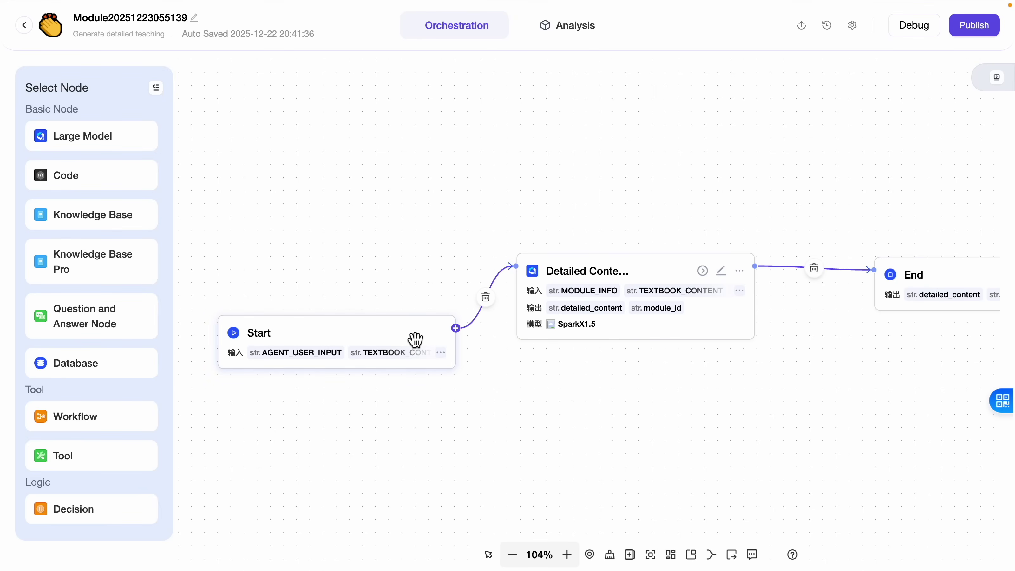
pyautogui.click(975, 27)
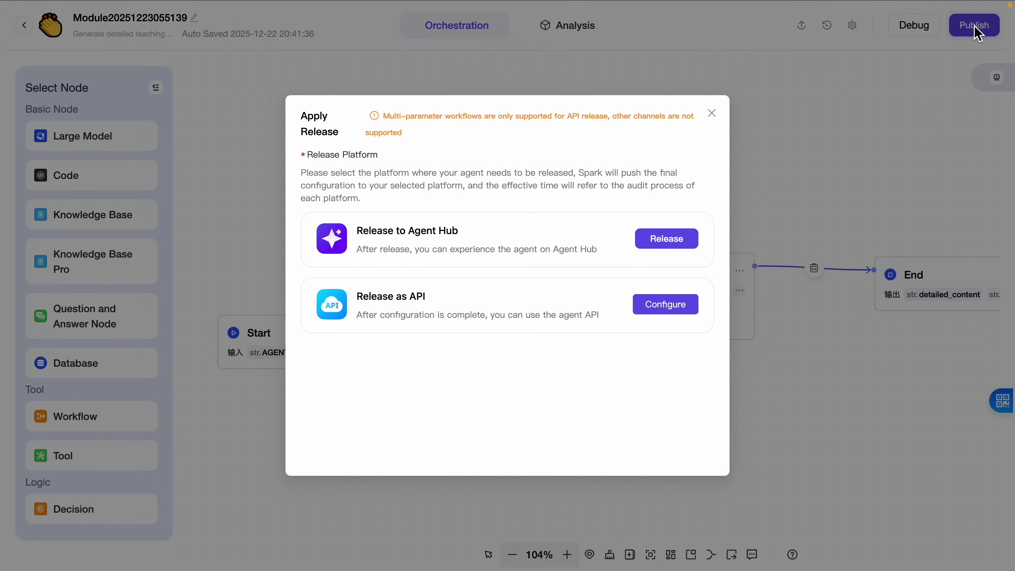
pyautogui.click(664, 301)
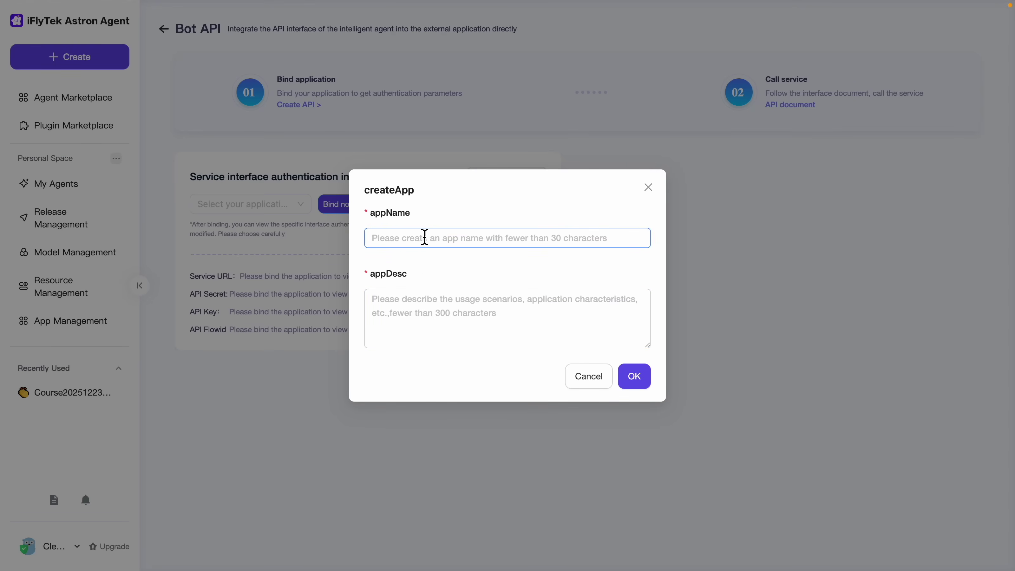
pyautogui.click(425, 237)
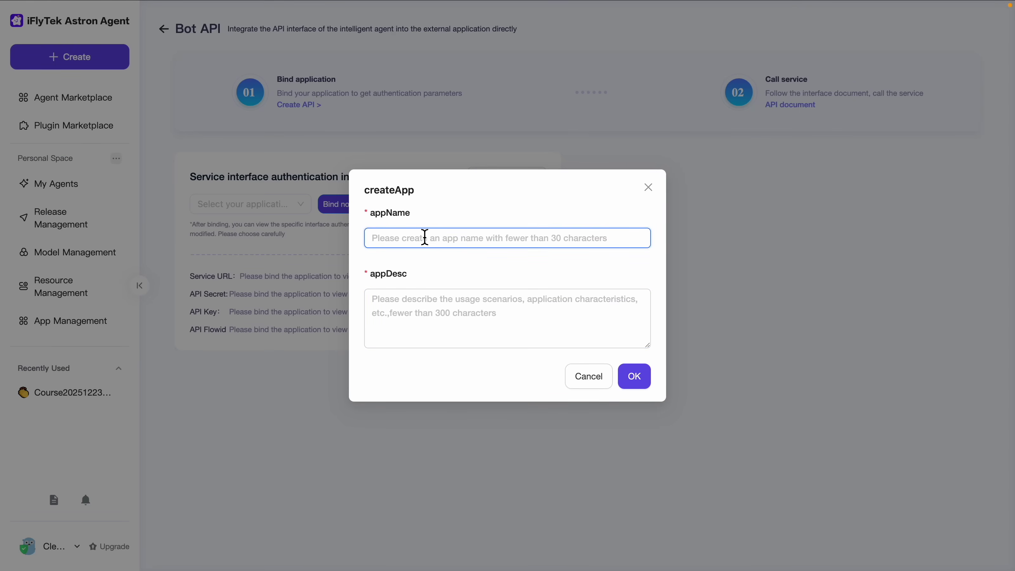
pyautogui.write('CourseGenerator')
pyautogui.hotkey('ctrl', 'a')
pyautogui.hotkey('ctrl', 'c')
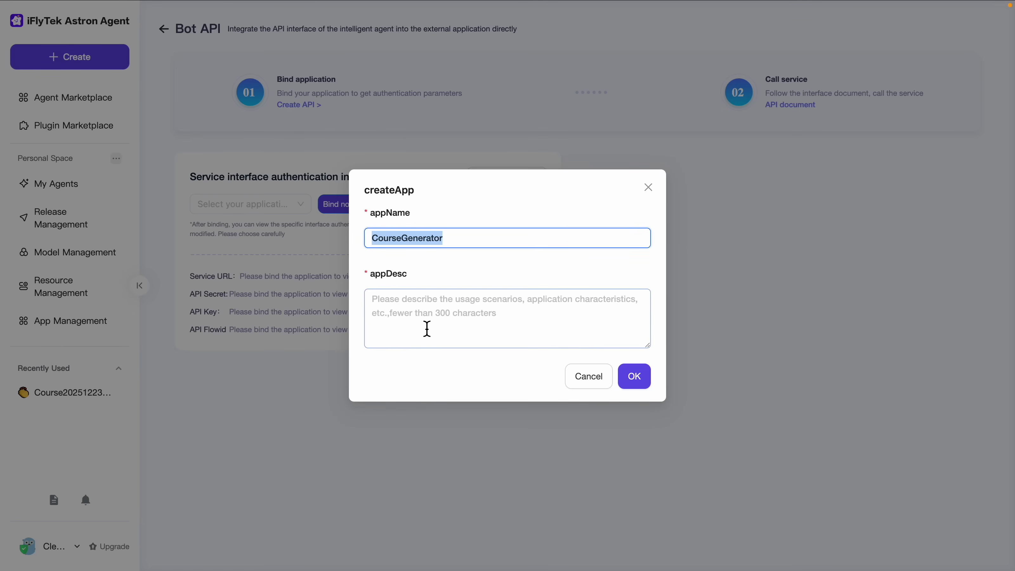
pyautogui.click(428, 313)
pyautogui.hotkey('ctrl', 'v')
pyautogui.click(644, 387)
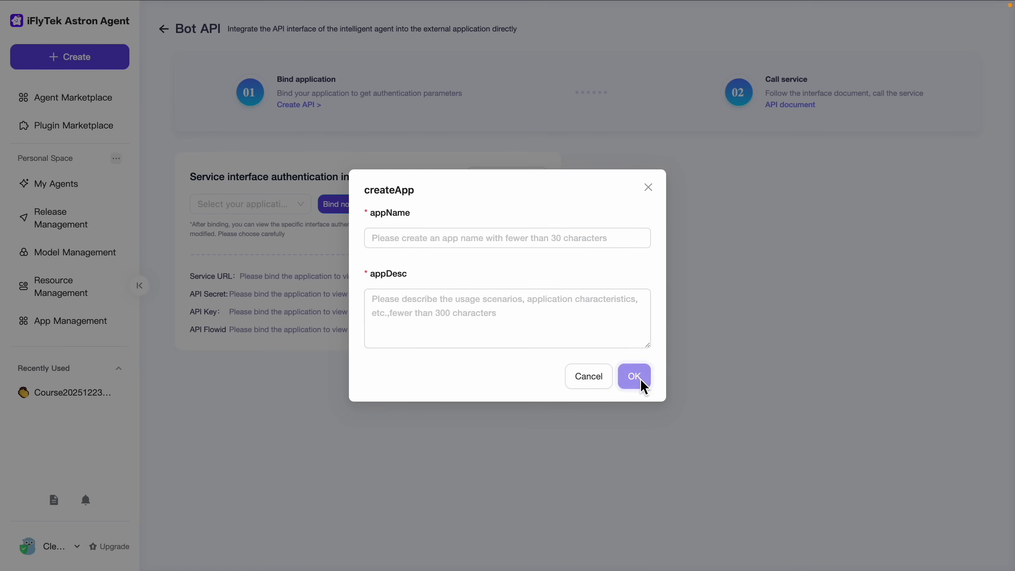
# Bind CourseGenerator to the Module workflow's API and review its service URL and credentials
pyautogui.click(280, 204)
pyautogui.click(280, 225)
pyautogui.click(338, 206)
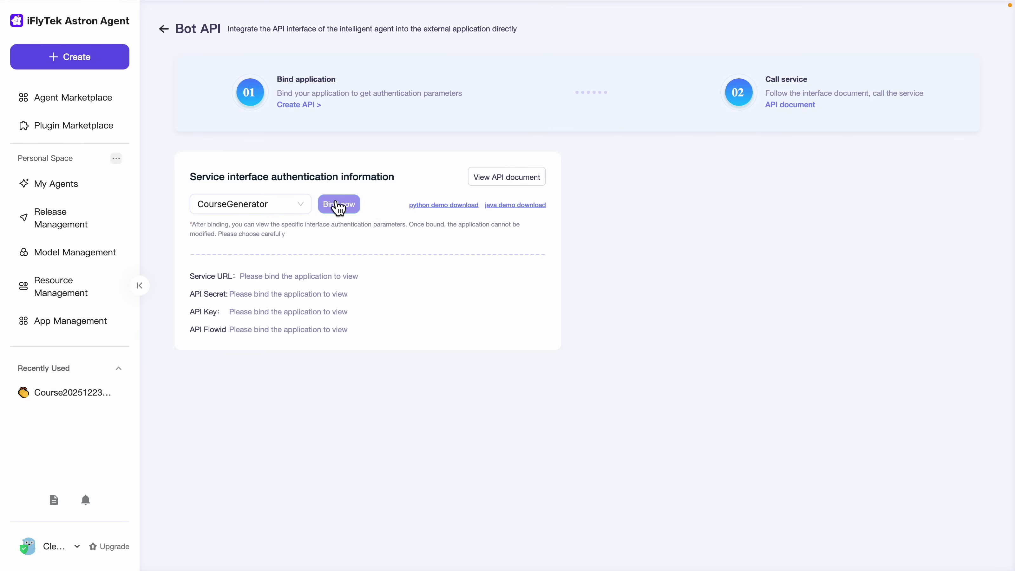
pyautogui.moveTo(221, 306); pyautogui.dragTo(413, 378)
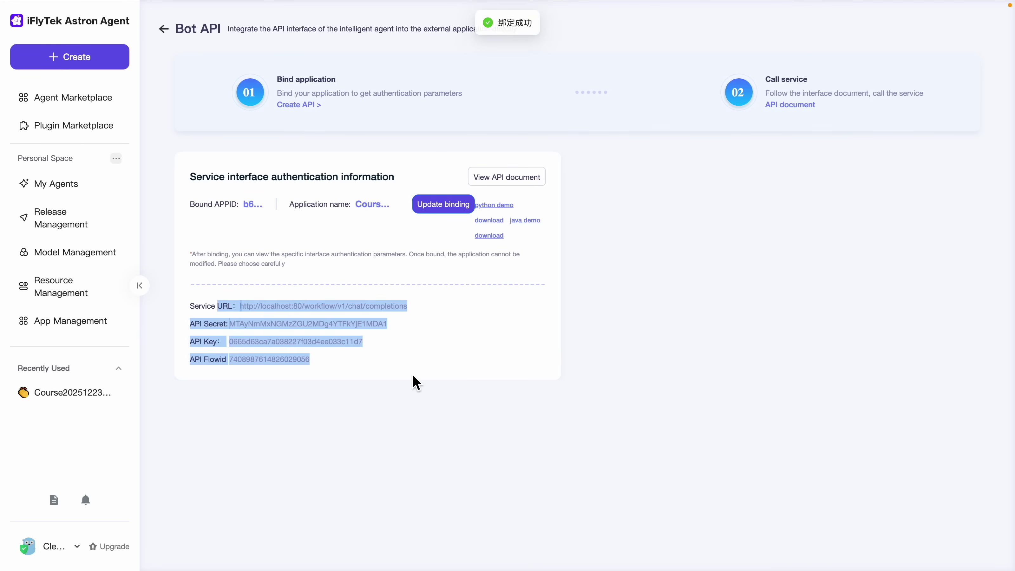
pyautogui.click(414, 350)
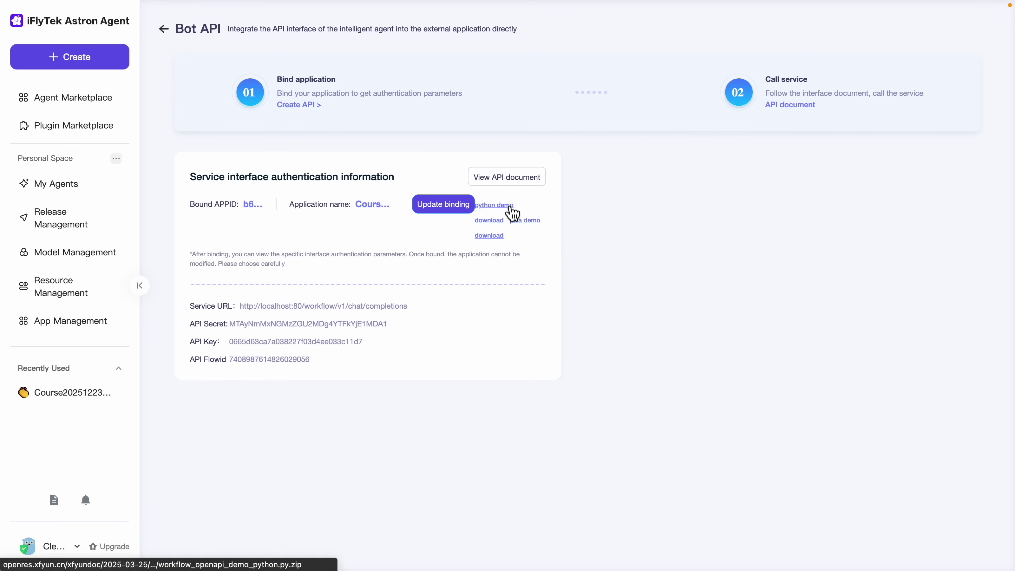
# Download the workflow_openapi_demo_python.py Python demo from the Bot API page
pyautogui.click(512, 211)
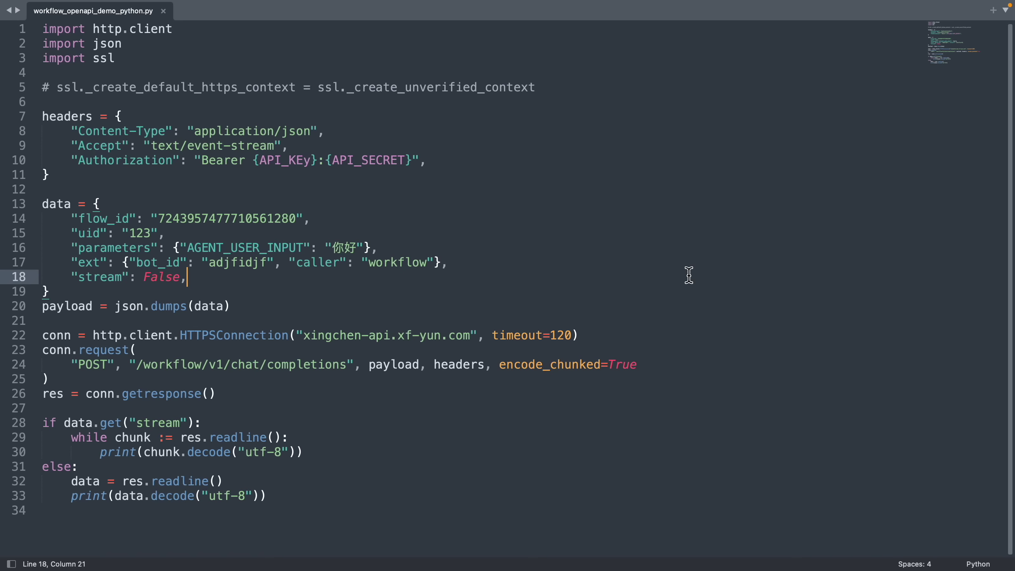